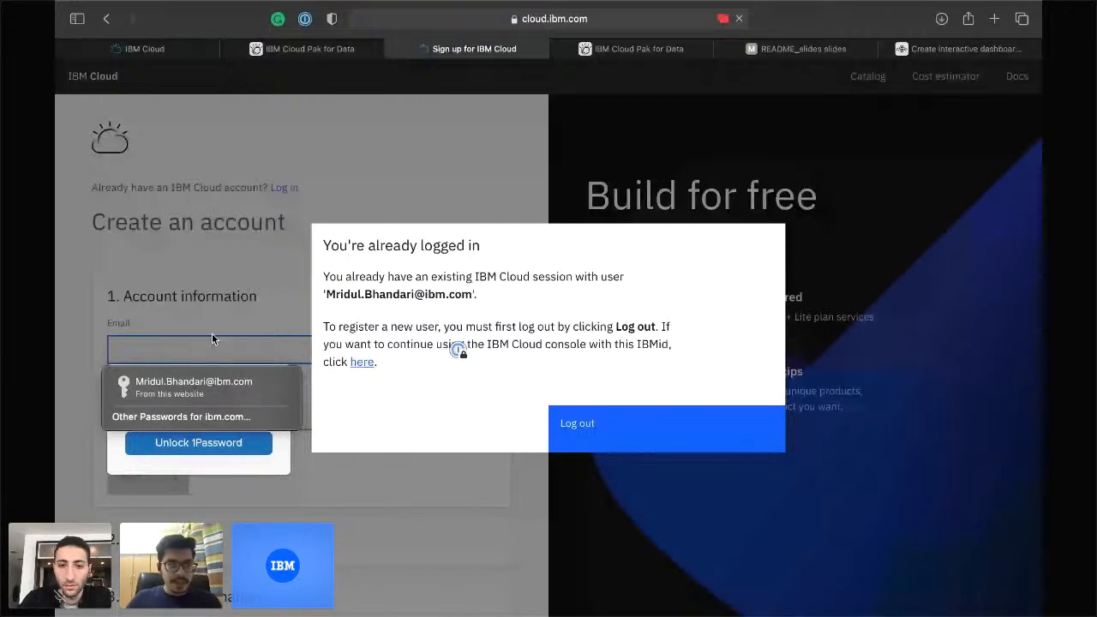
Switch to the Watson Studio dashboards tutorial tab, then return to the DataVis deck's Hands On slide.
key(Down)
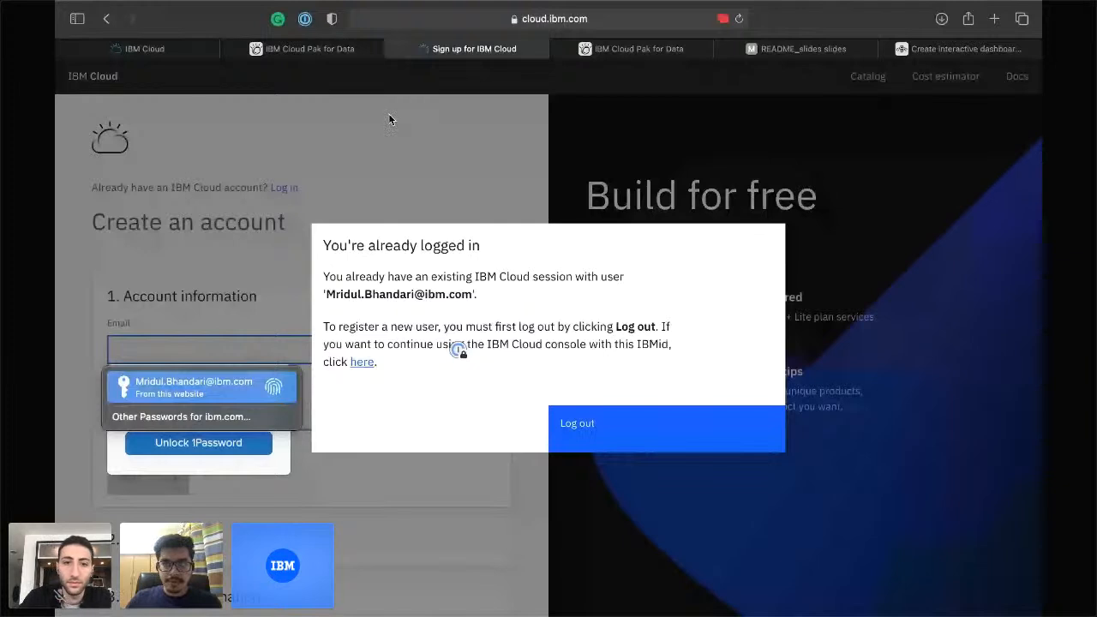
click(956, 49)
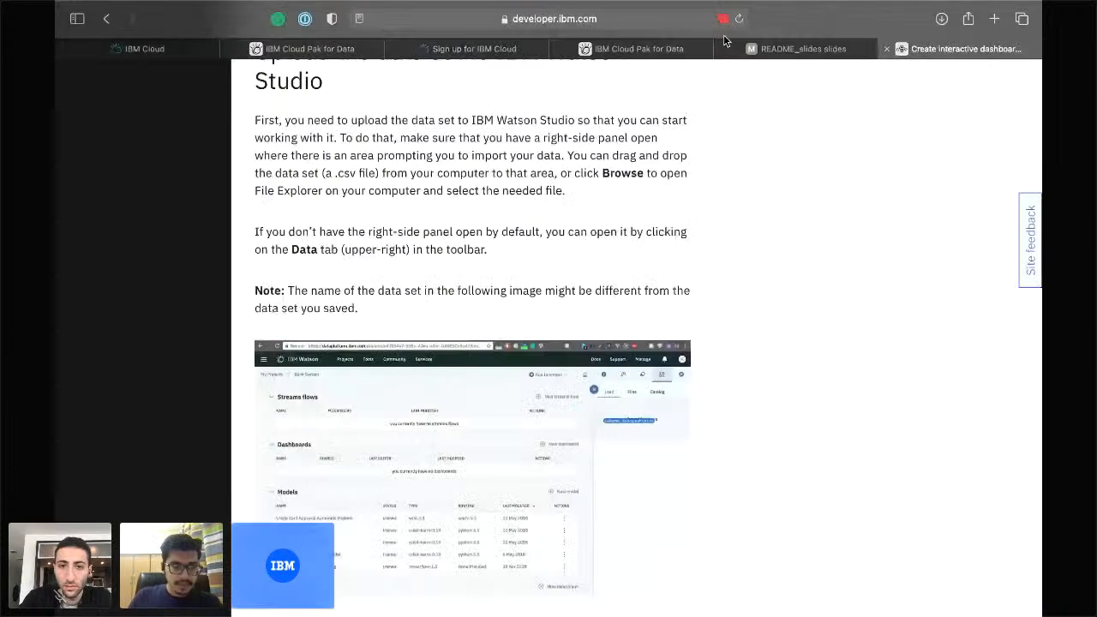
key(super+Tab)
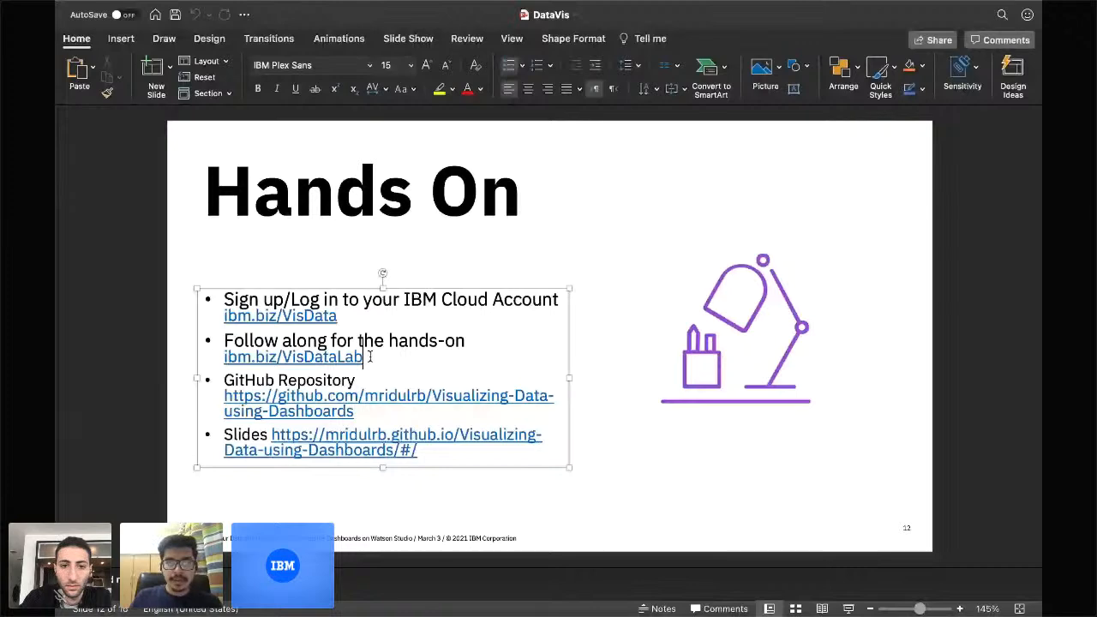
Copy the ibm.biz/VisDataLab link from the Hands On slide and load it in the browser.
drag(370, 356, 230, 351)
key(super+c)
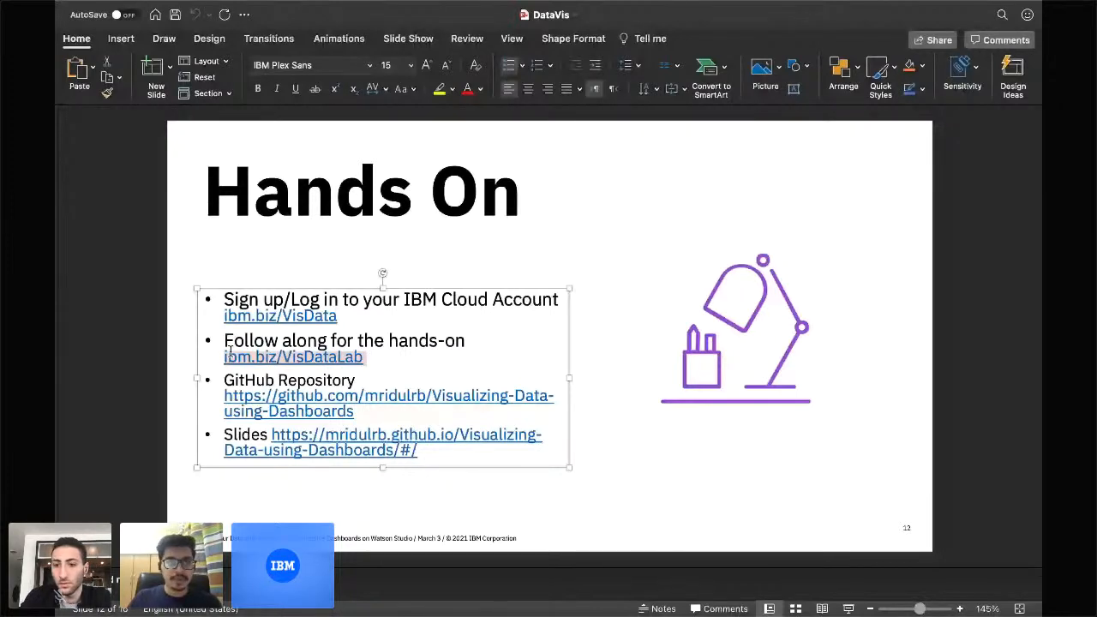
key(super+Tab)
click(673, 23)
key(super+v)
key(Return)
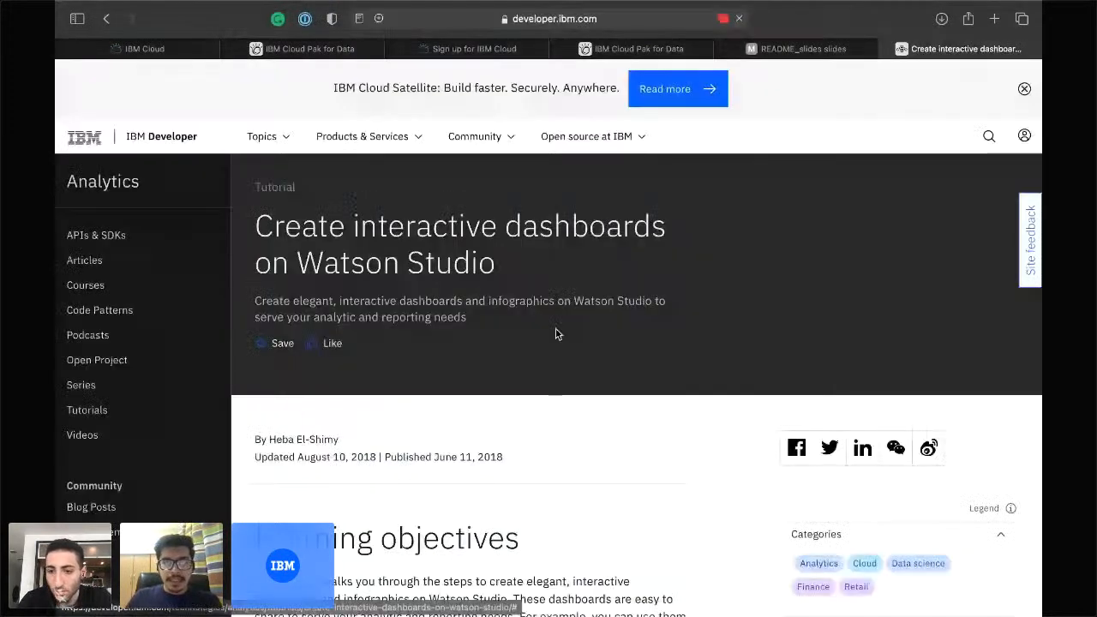
Page through the workshop slides to Speakers and Resources, then start a new tab toward github.com/mridu.
scroll(556, 333, down, 5)
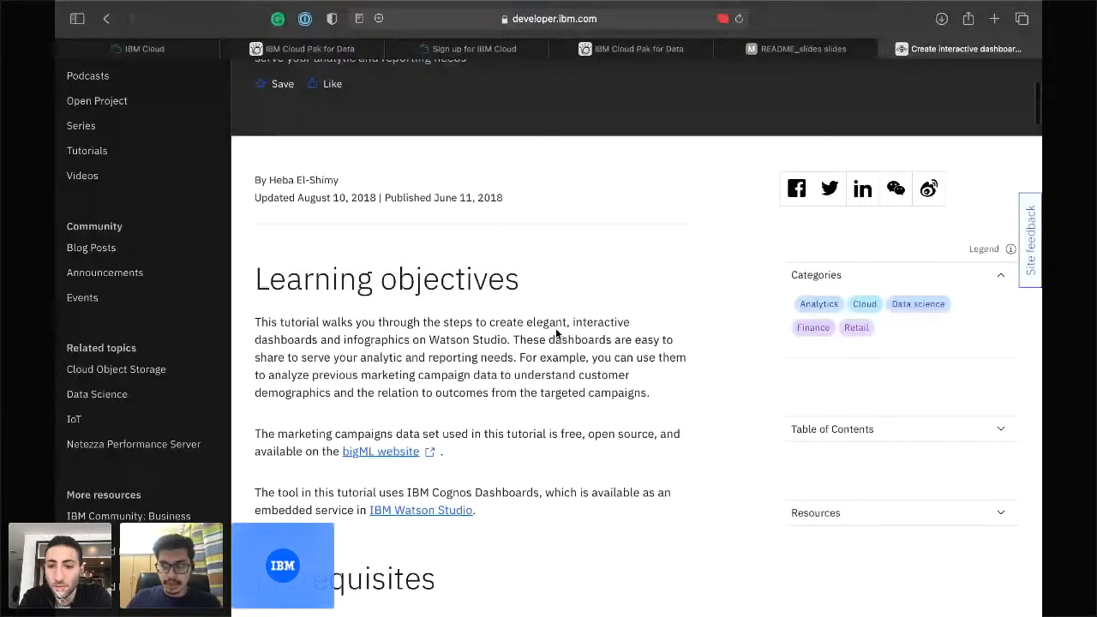
key(ctrl+shift+Tab)
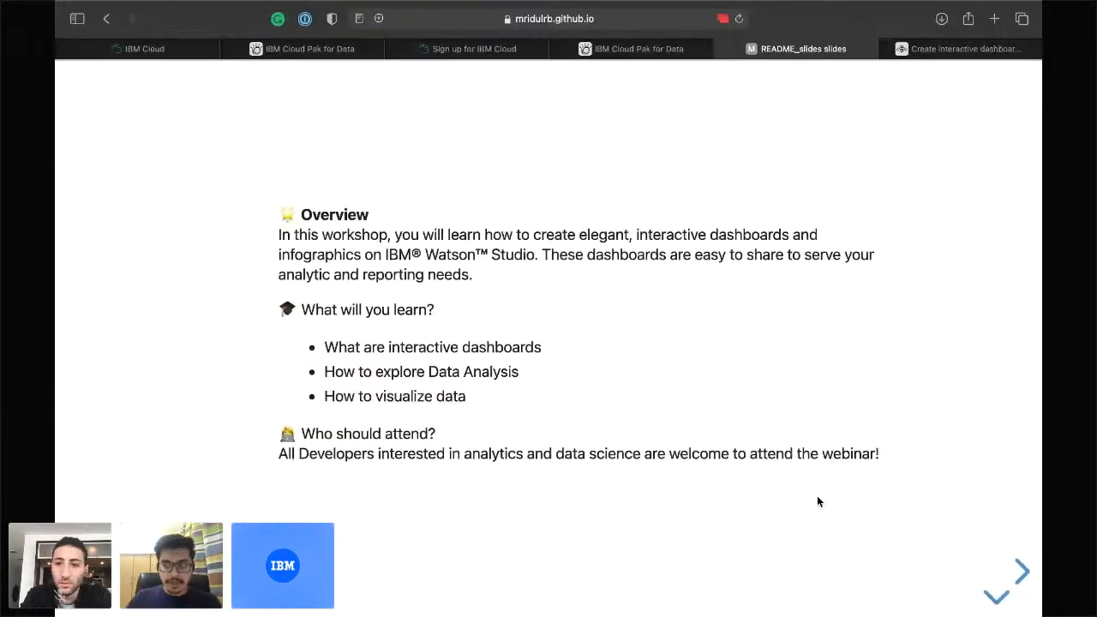
click(992, 593)
click(995, 547)
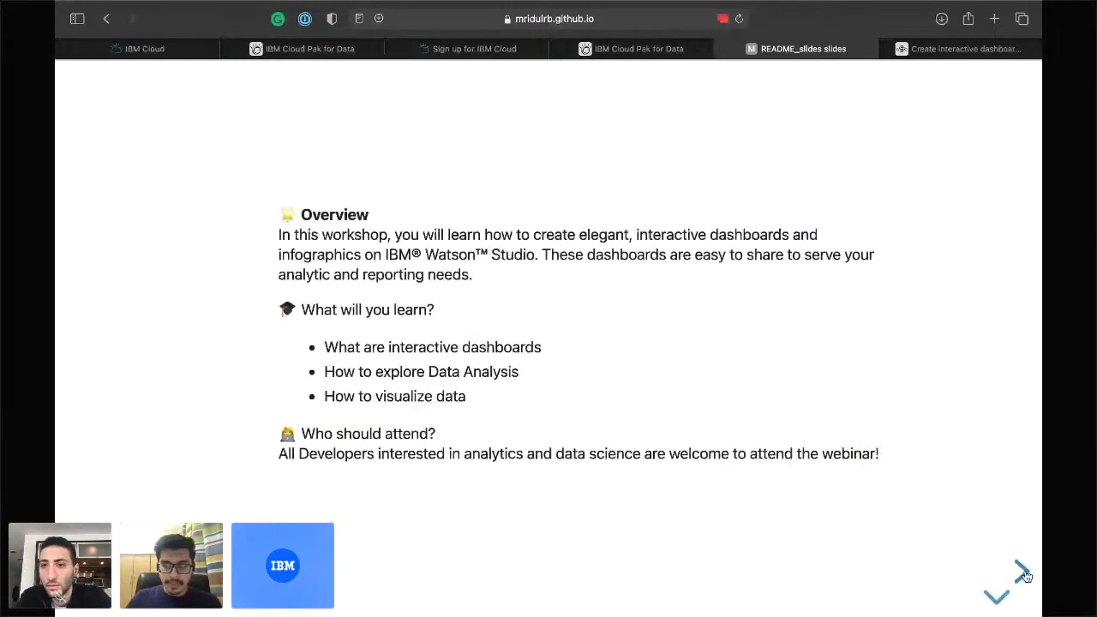
click(1023, 572)
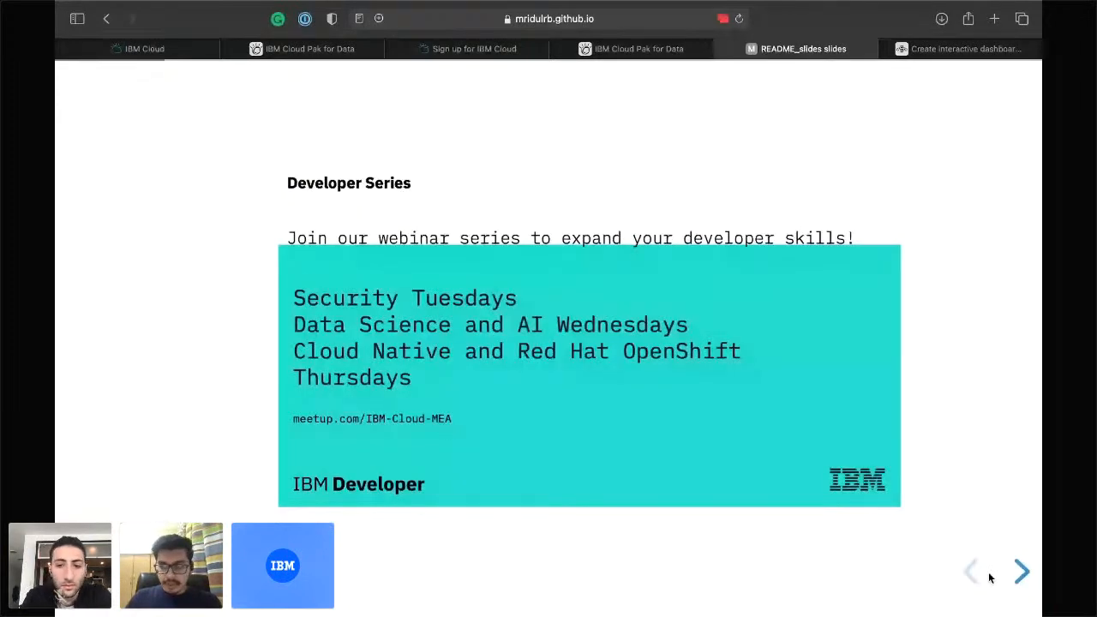
click(973, 571)
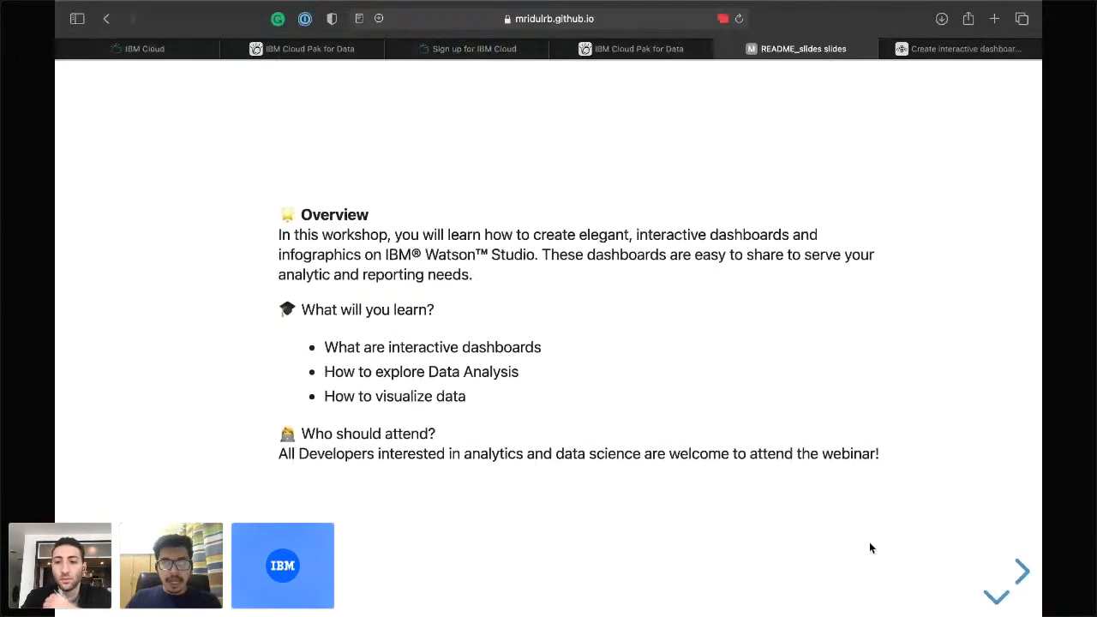
key(Down)
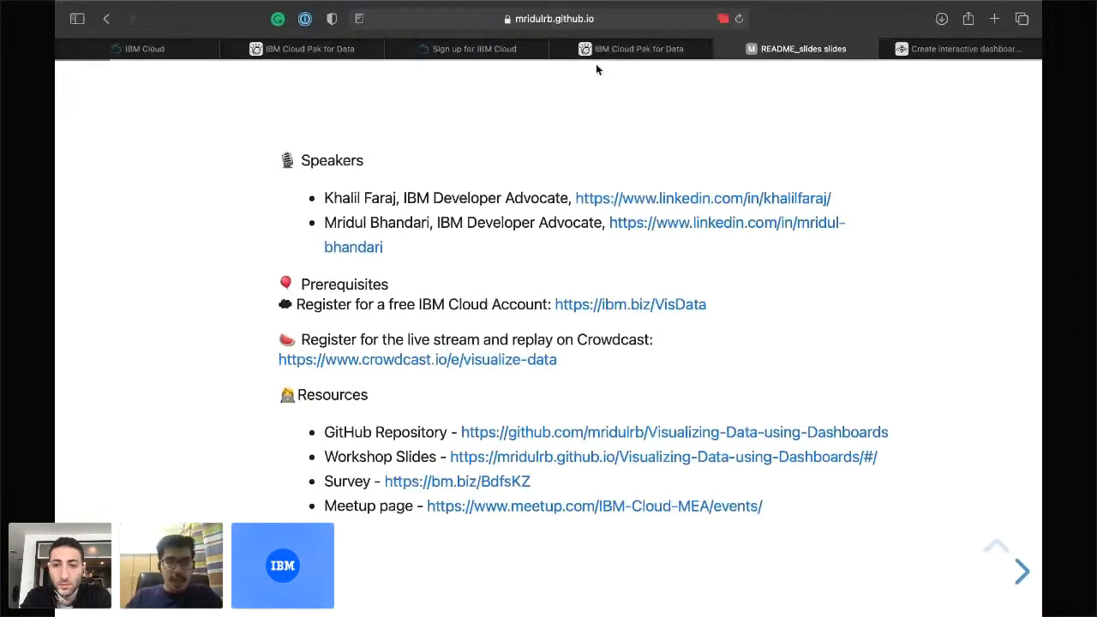
key(super+t)
text(github.com)
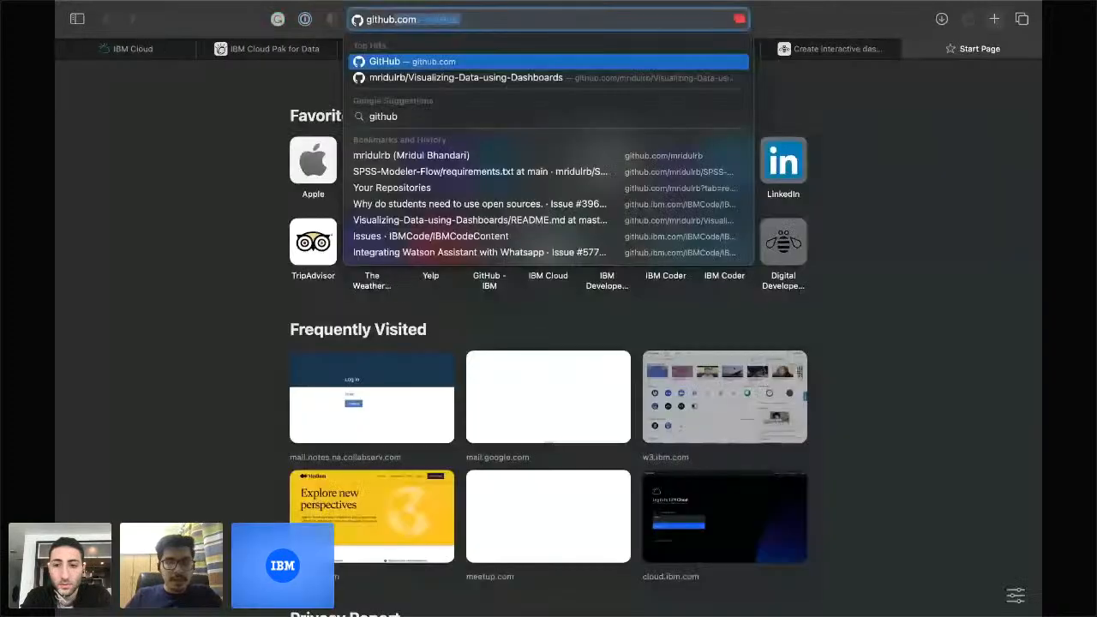
text(/)
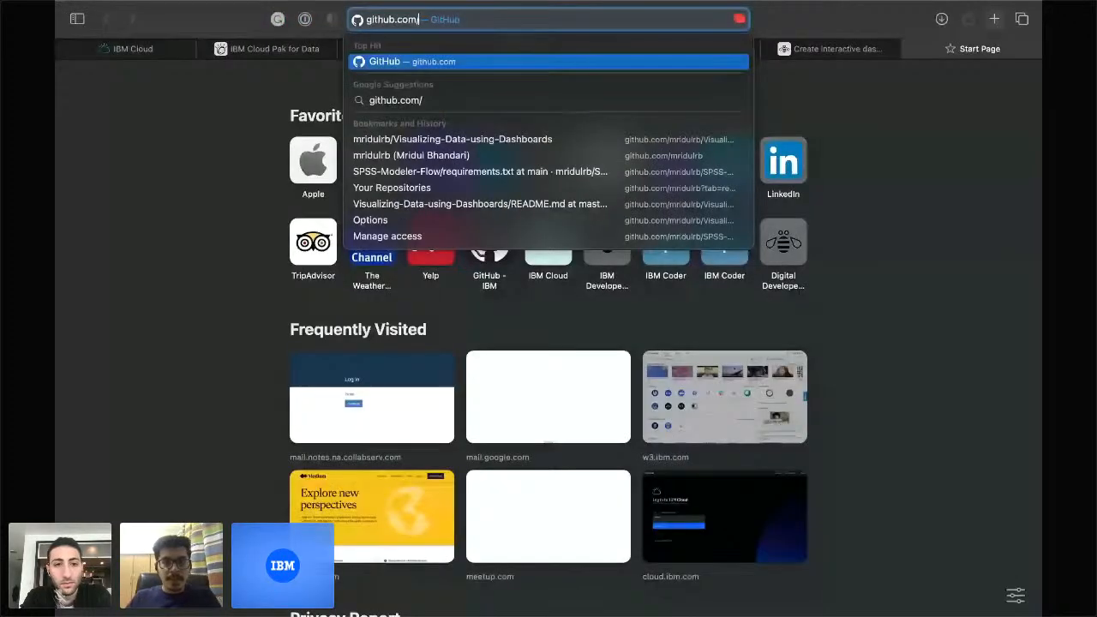
text(mridulrb/Visualizing-Data-...)
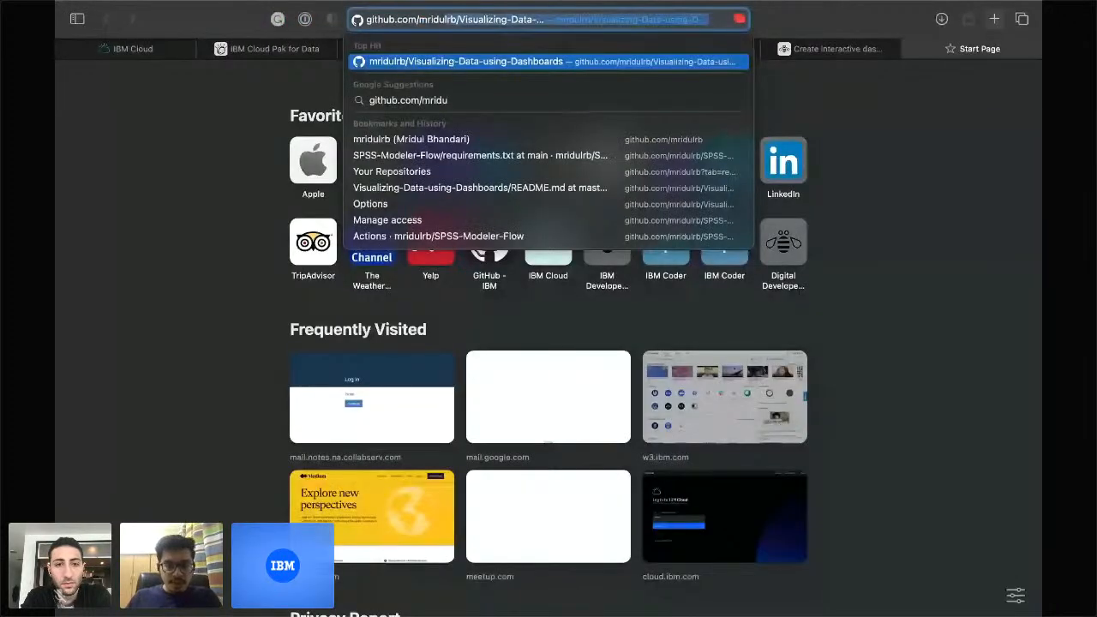
Load the Visualizing-Data-using-Dashboards repository and inspect its Bank_Customers_Data.csv file.
key(Return)
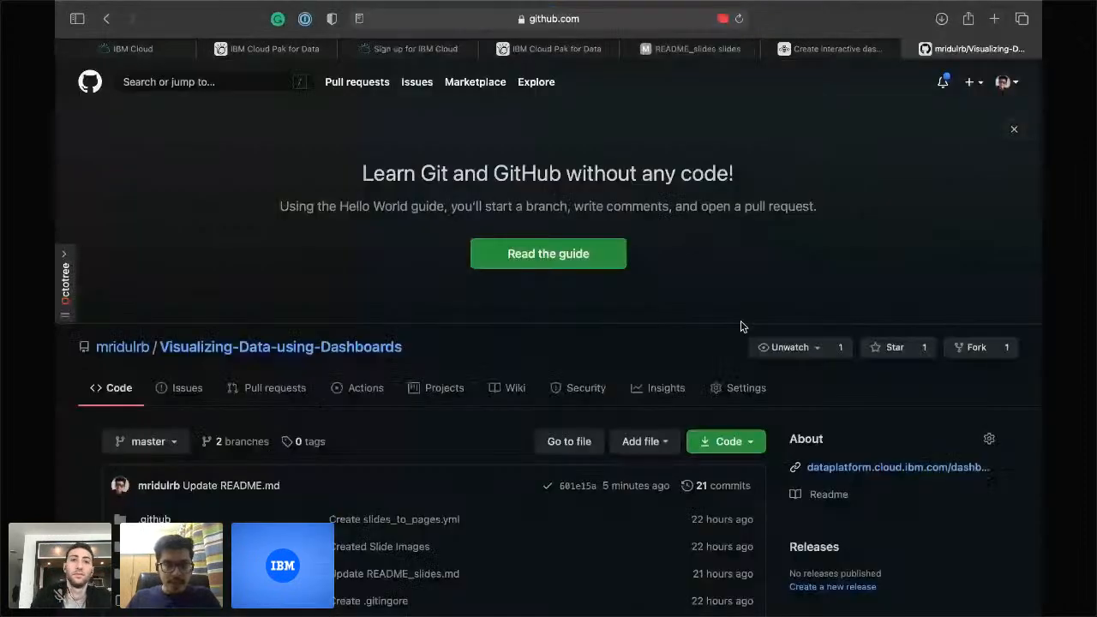
scroll(742, 326, down, 3)
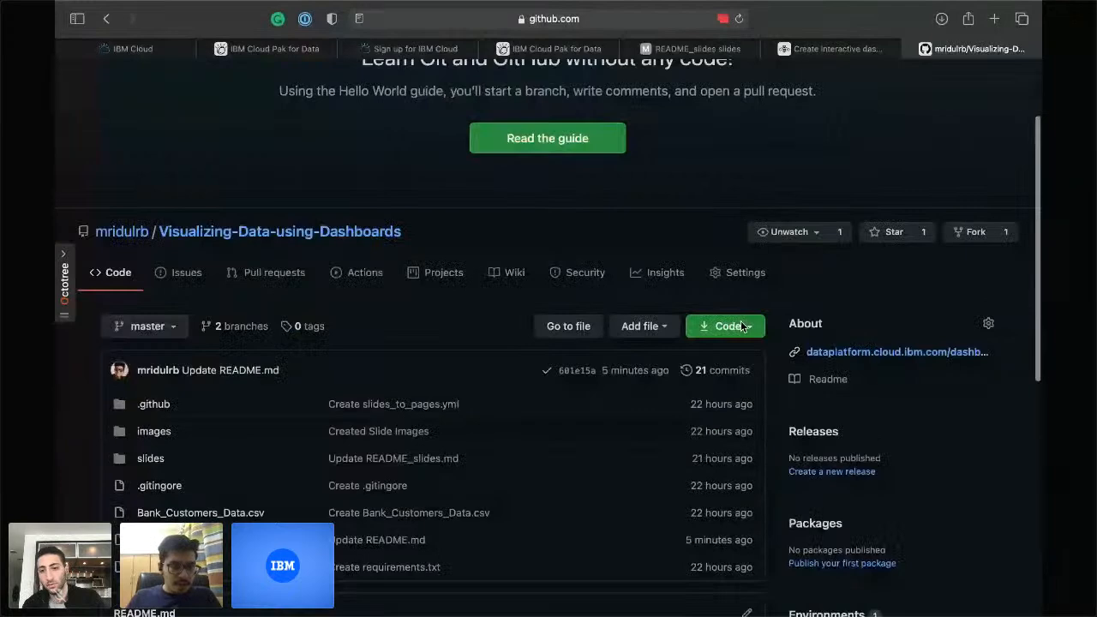
scroll(742, 257, down, 2)
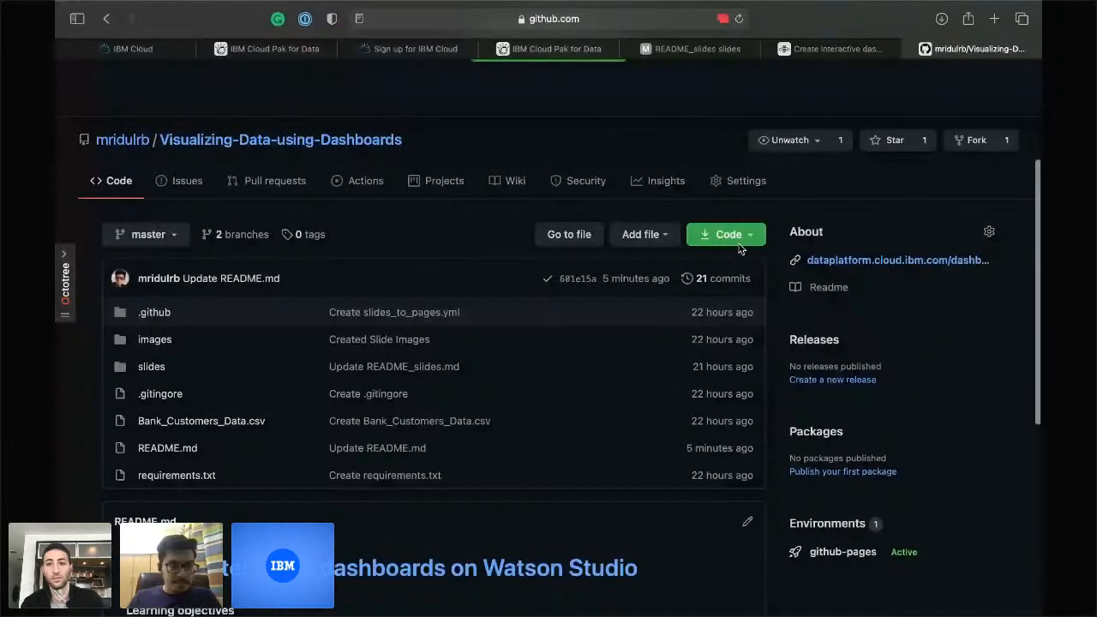
click(202, 421)
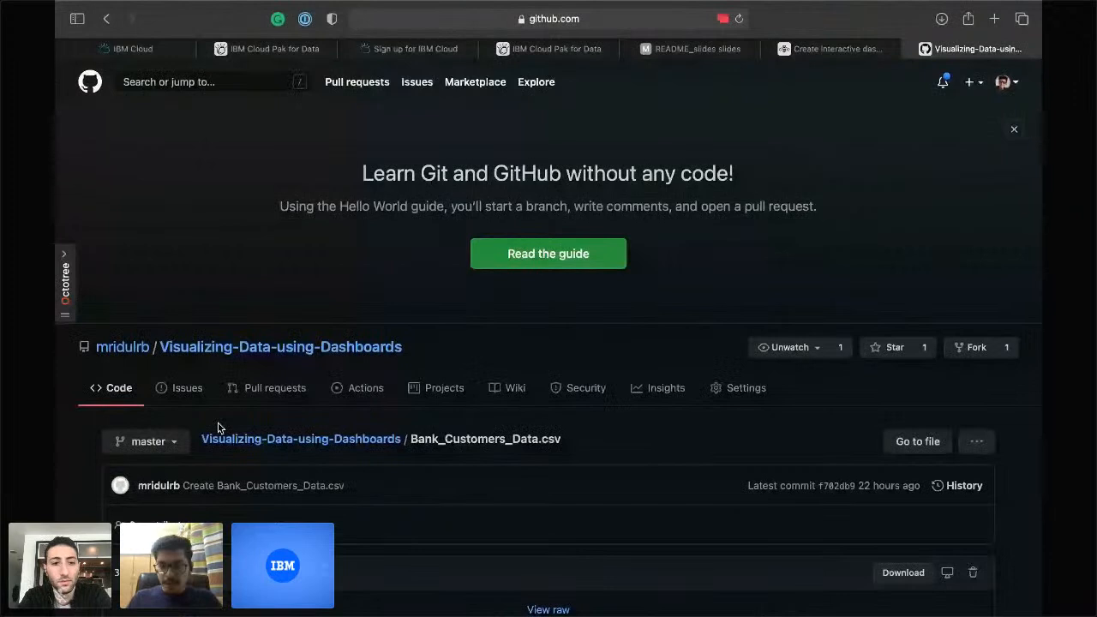
scroll(877, 485, down, 2)
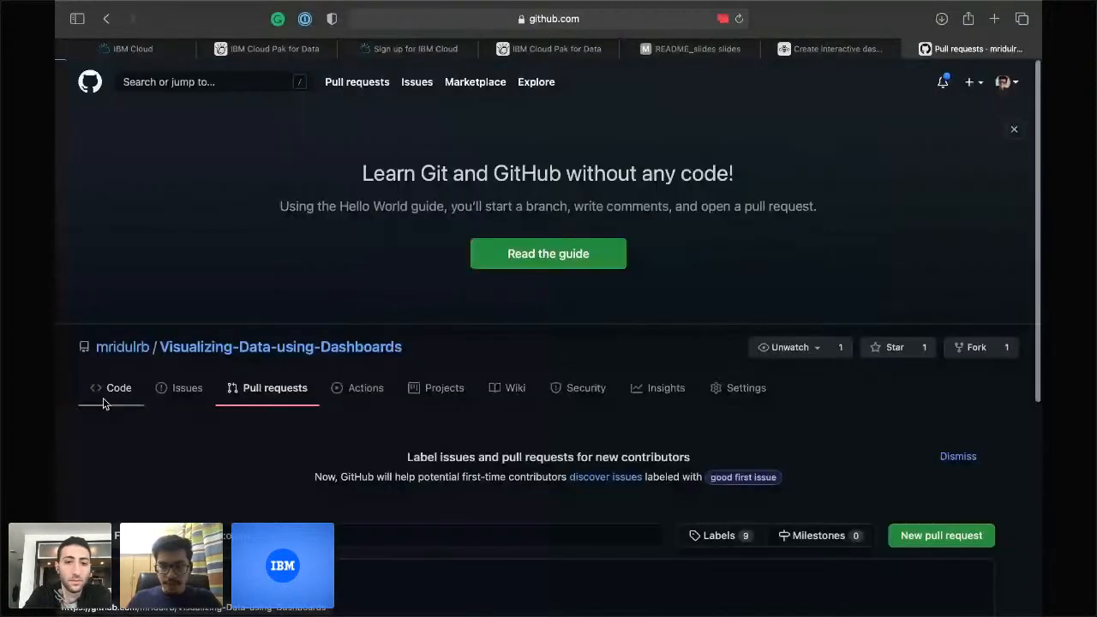
click(102, 401)
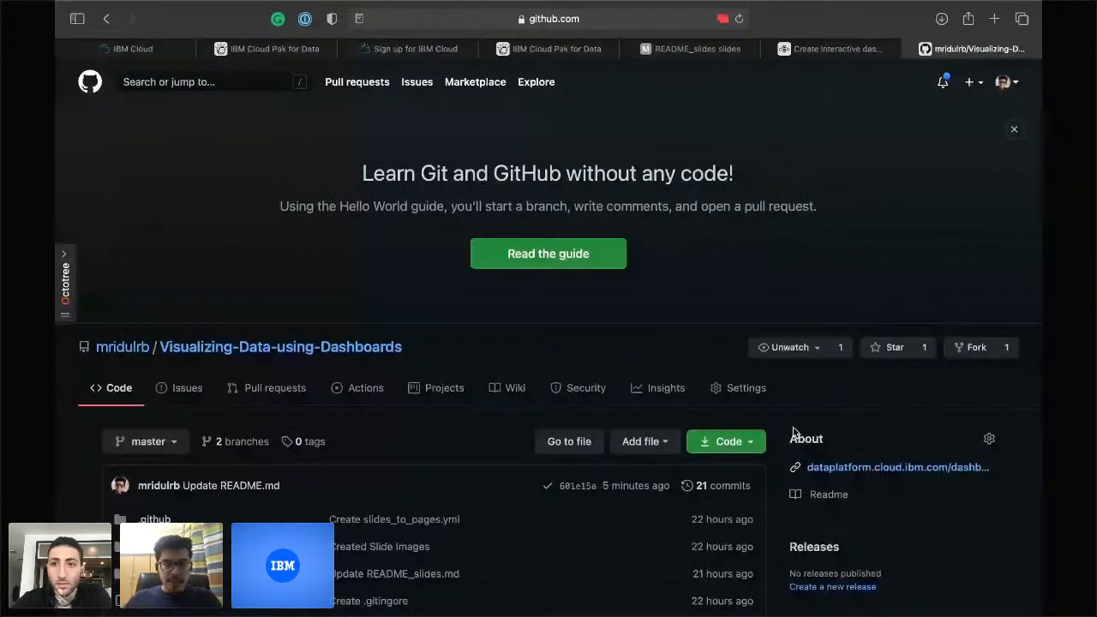
Check the repository's clone and download options, then bring up the data set in Numbers.
click(729, 442)
scroll(710, 436, down, 3)
click(757, 272)
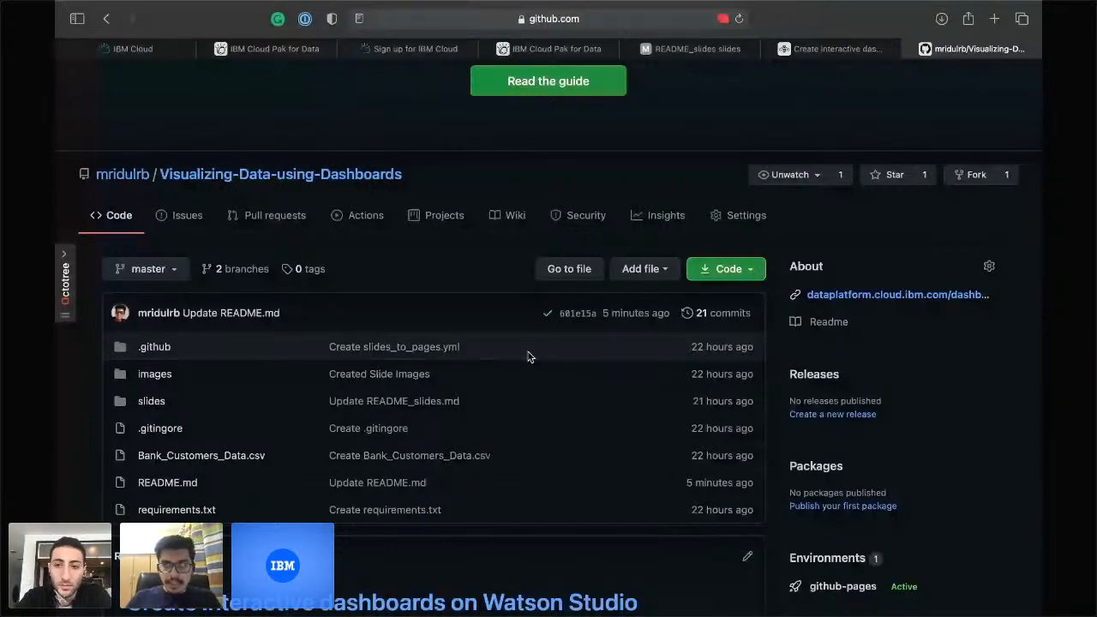
key(super+Tab)
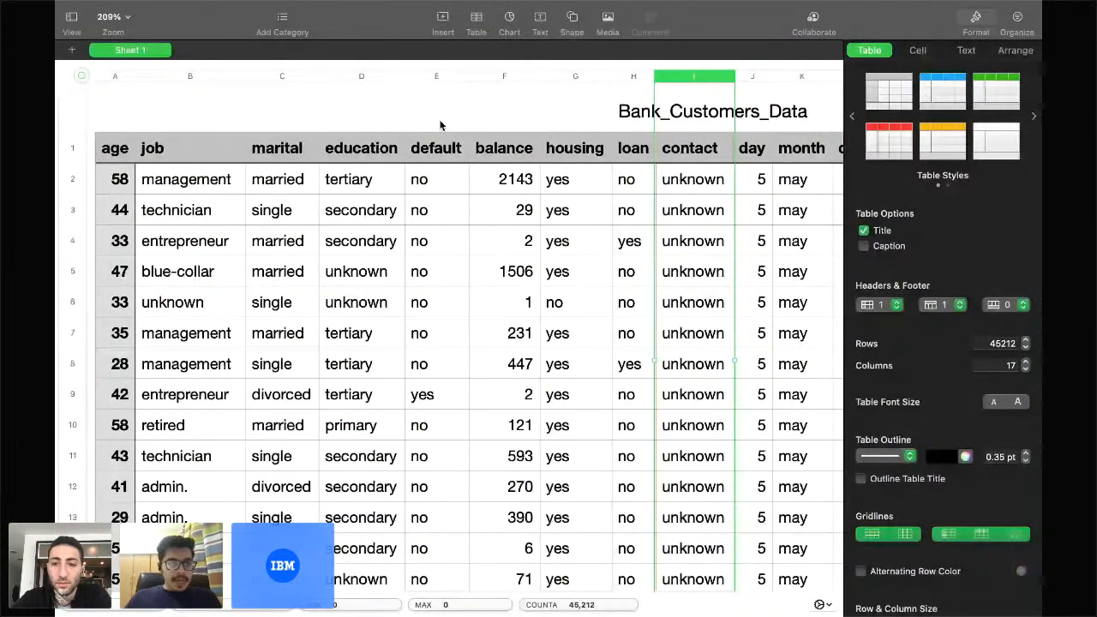
Look over the table and title formatting for Bank_Customers_Data, then hide the Format panel.
click(417, 129)
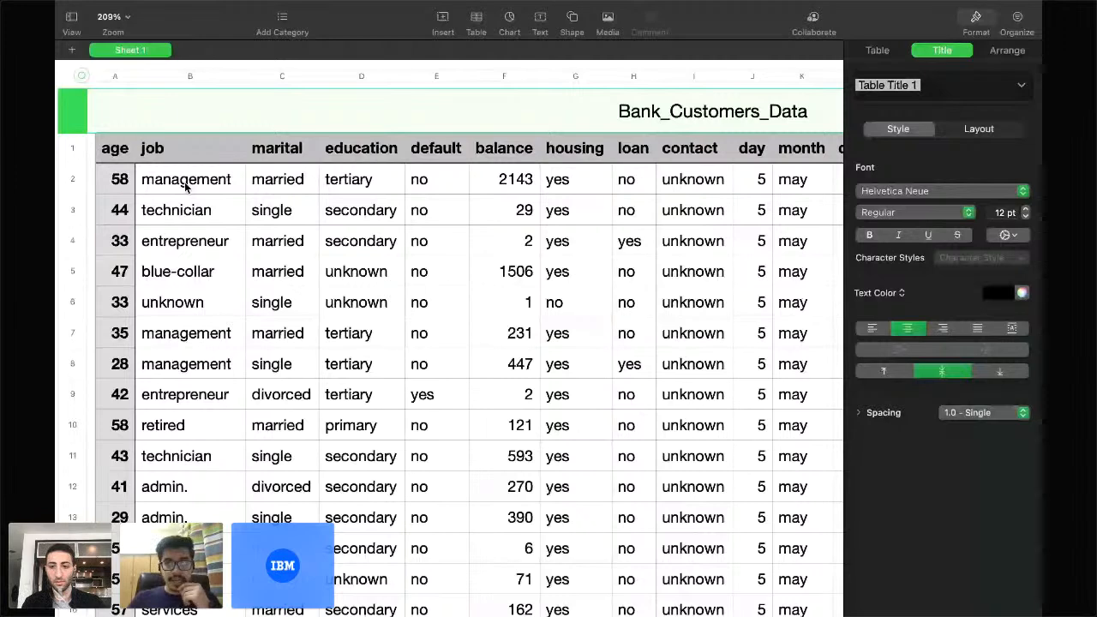
click(877, 50)
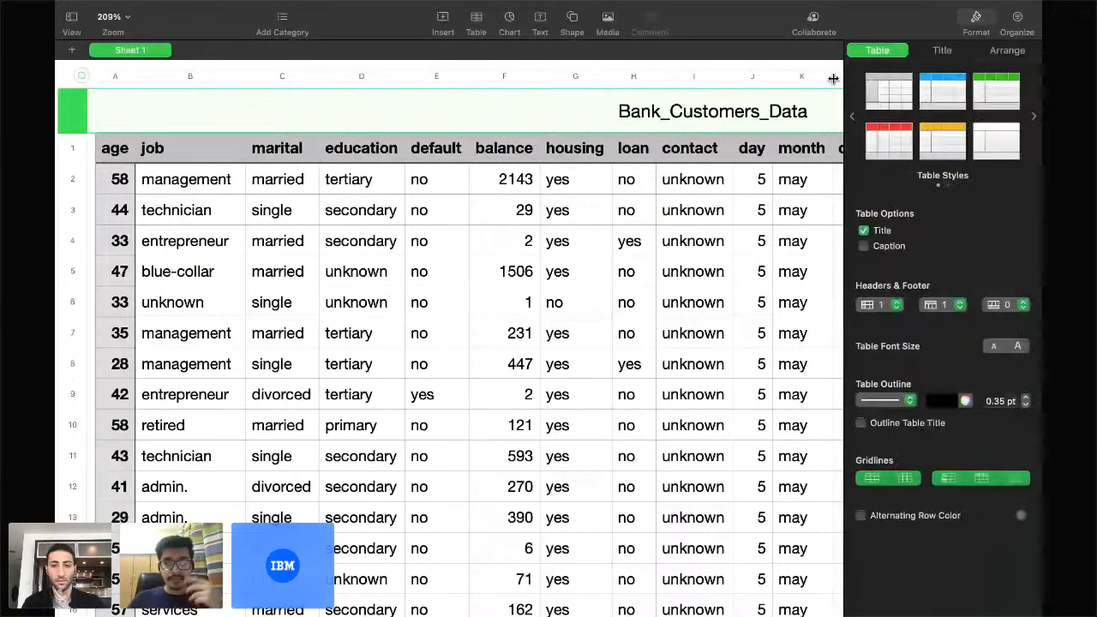
click(570, 109)
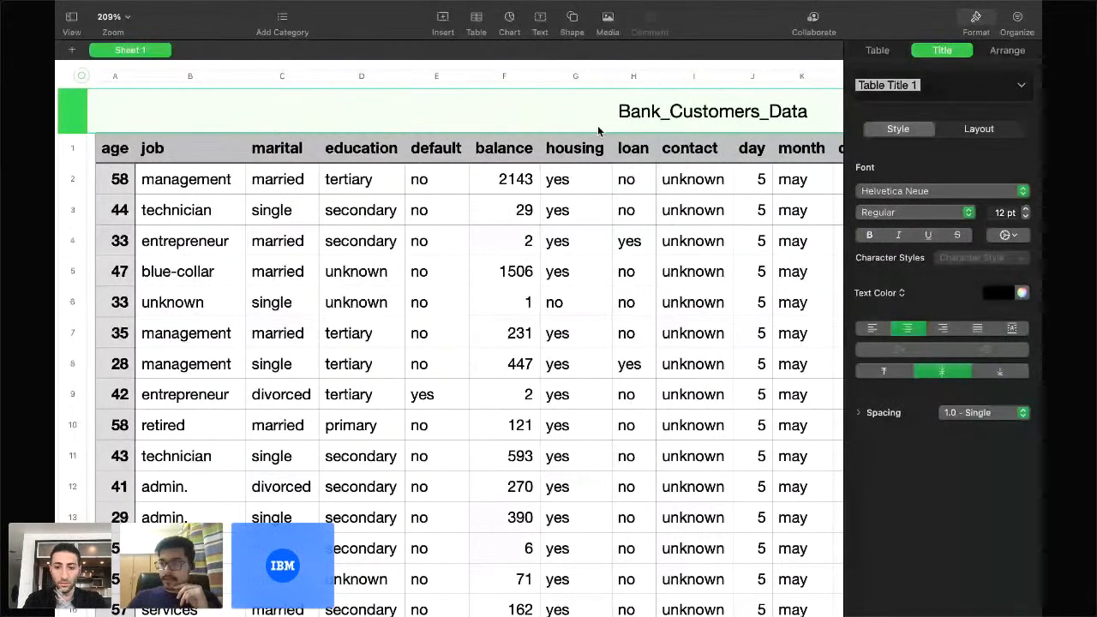
scroll(598, 125, right, 2)
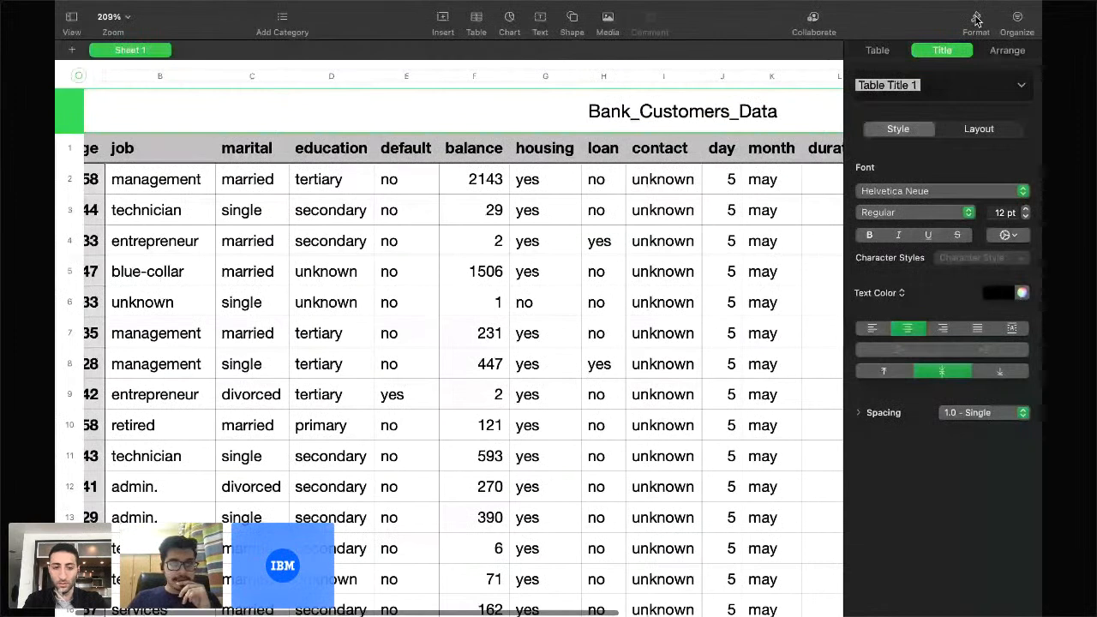
click(976, 19)
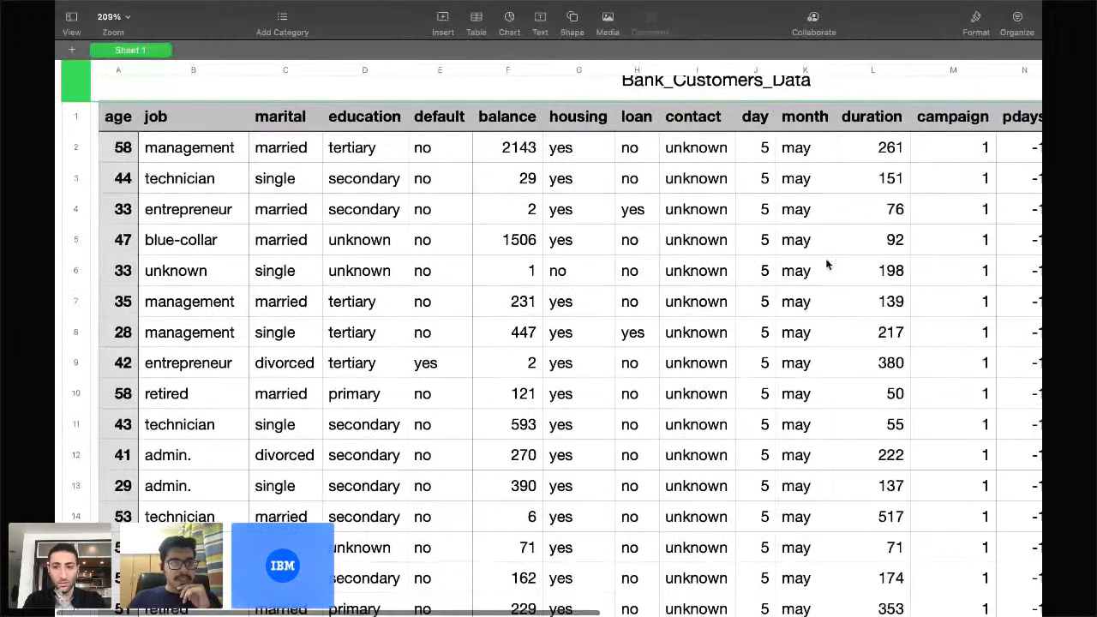
Scroll across Bank_Customers_Data to the Term deposit? column, then return to the GitHub repository page.
scroll(826, 261, up, 1)
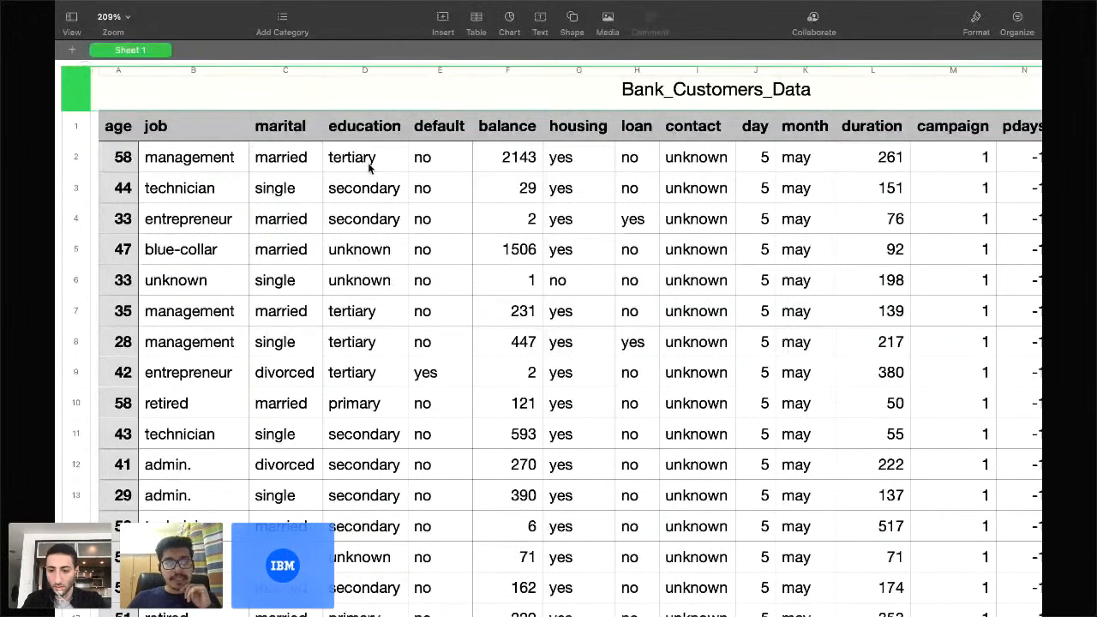
scroll(521, 169, right, 2)
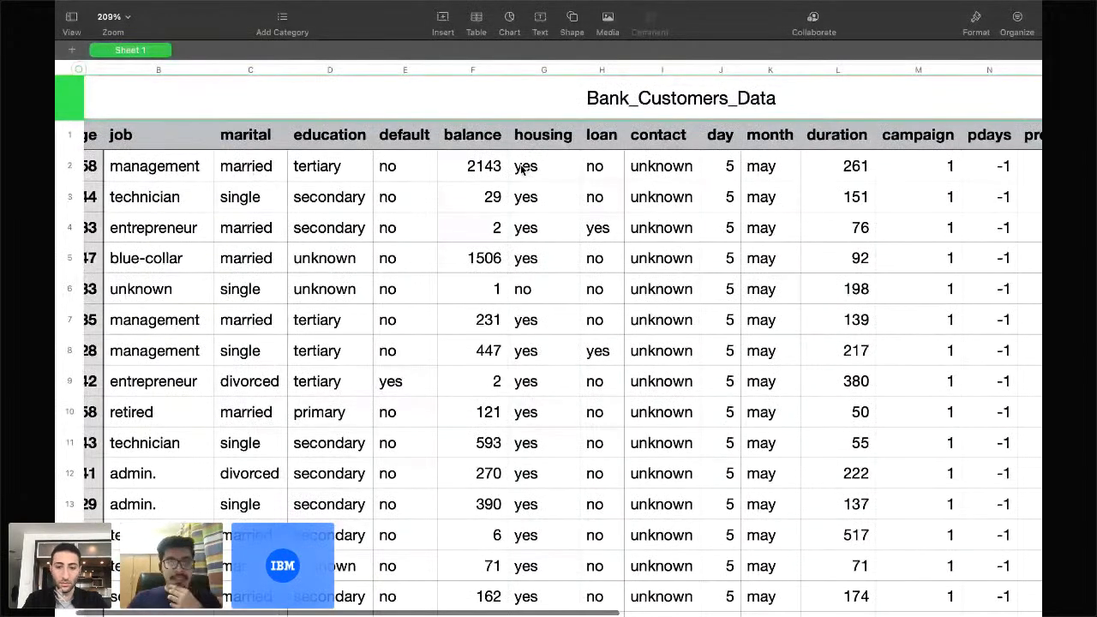
scroll(521, 169, right, 2)
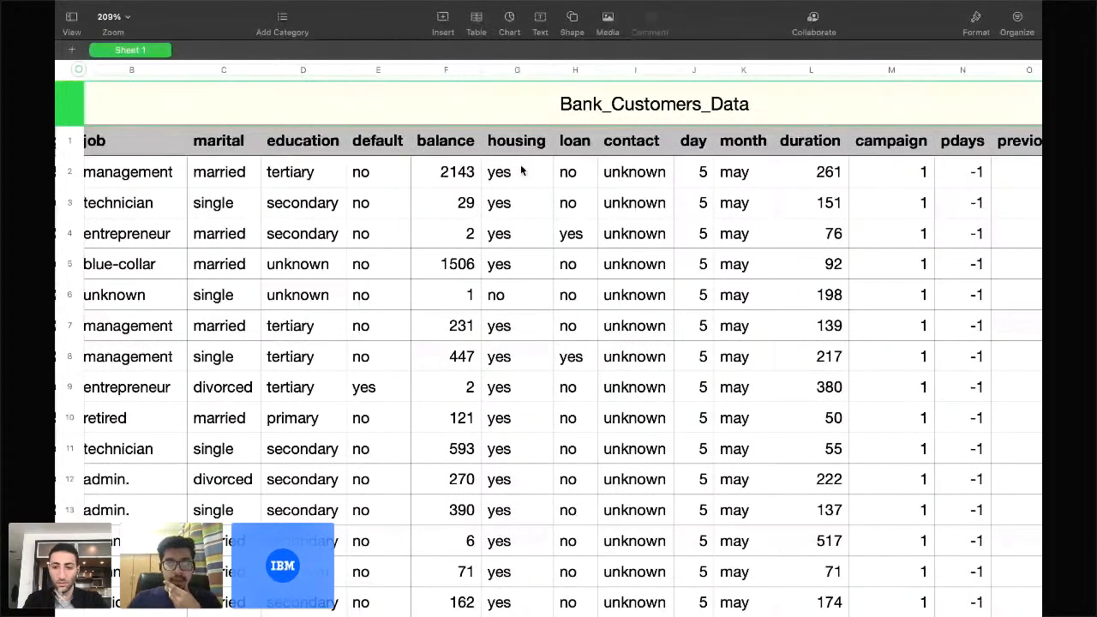
scroll(521, 168, right, 3)
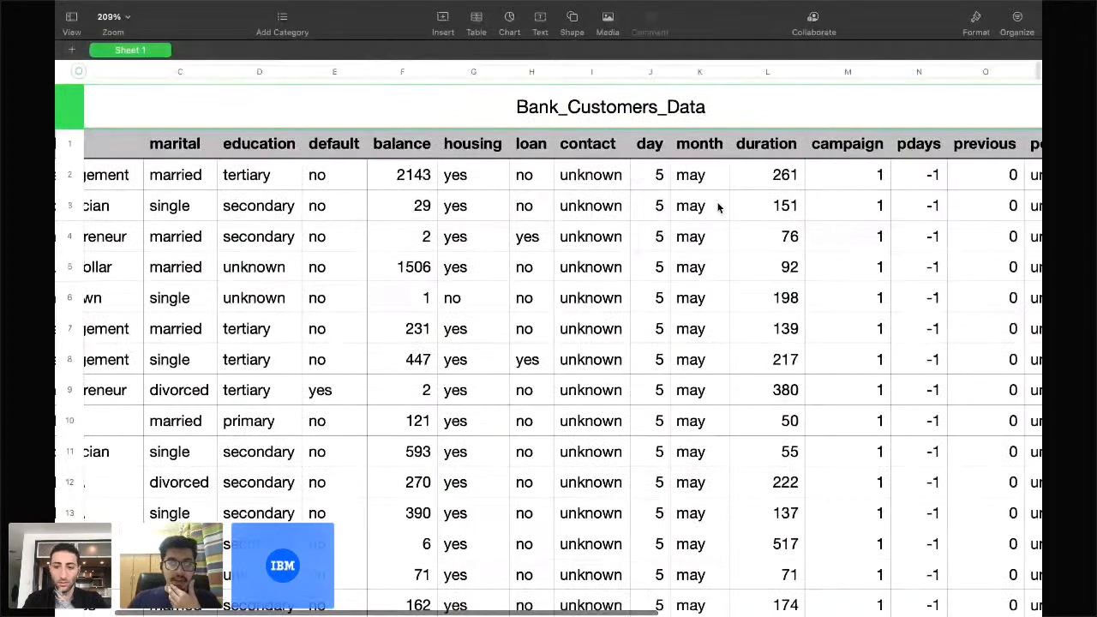
scroll(718, 207, right, 10)
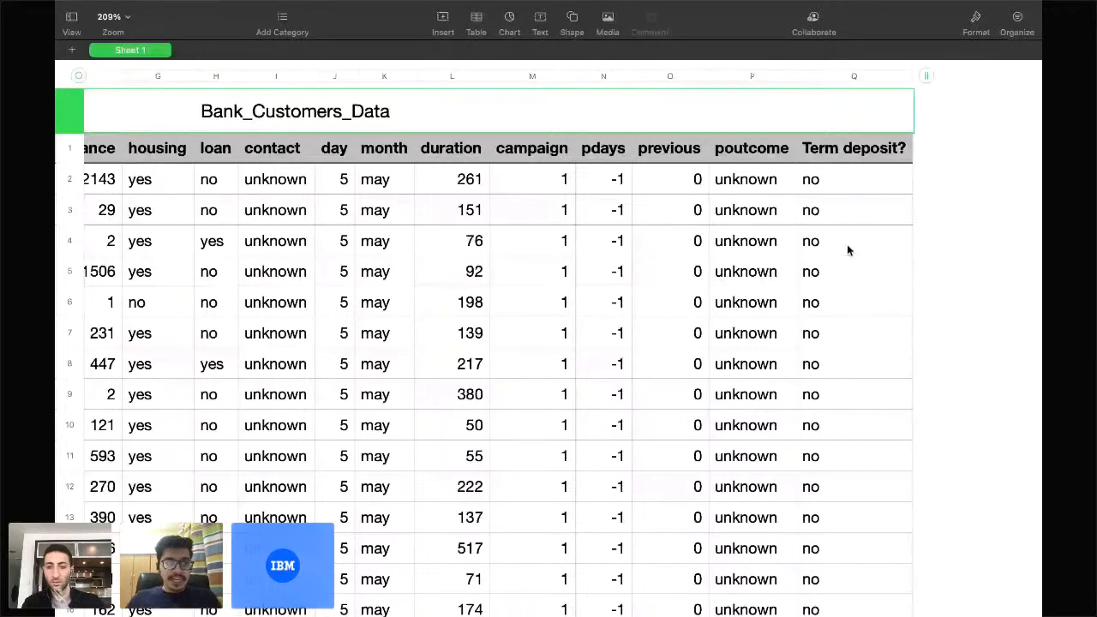
scroll(722, 272, left, 5)
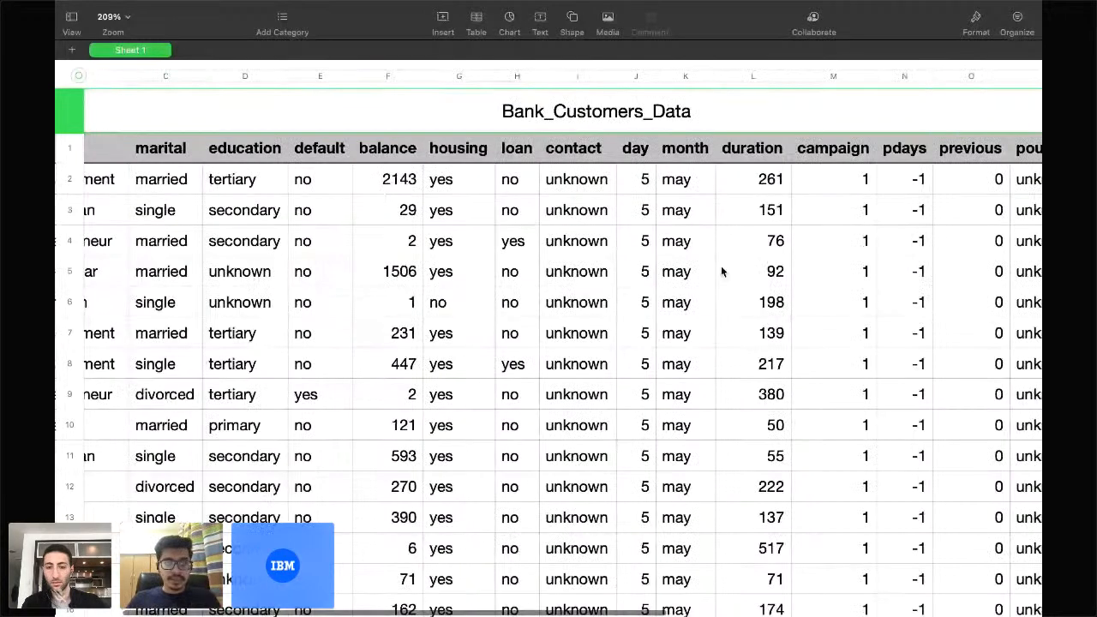
scroll(721, 271, left, 2)
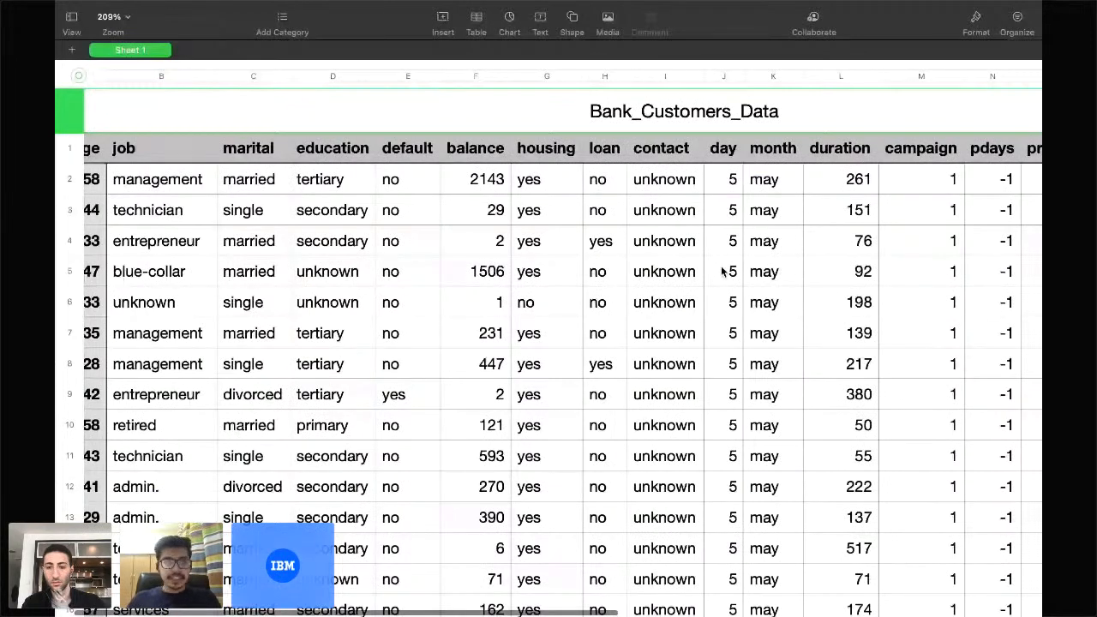
scroll(721, 272, right, 5)
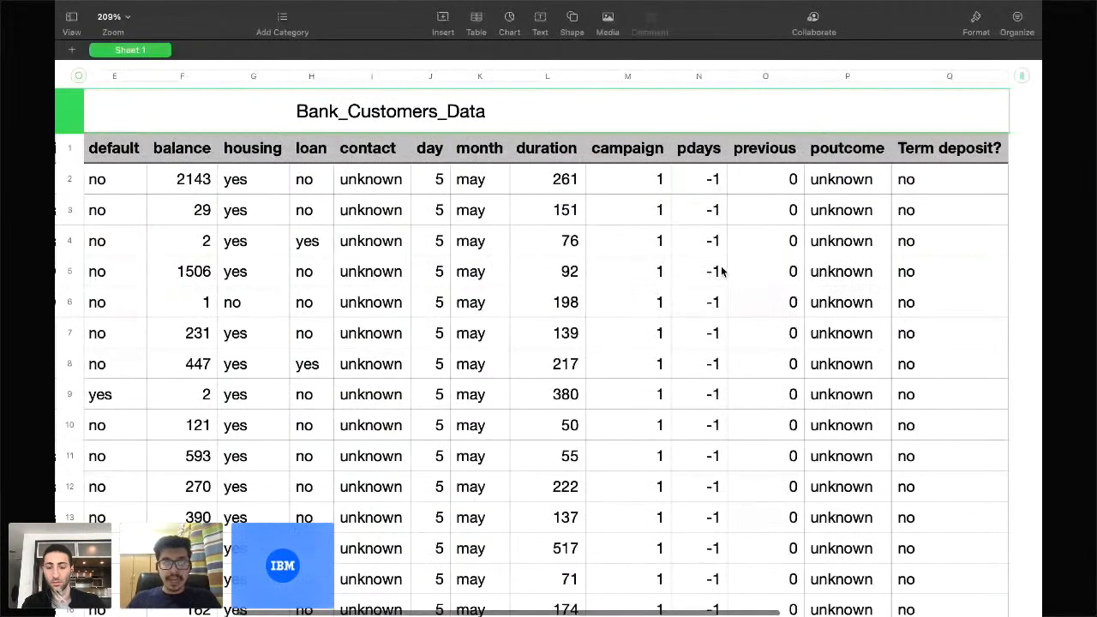
scroll(722, 272, right, 2)
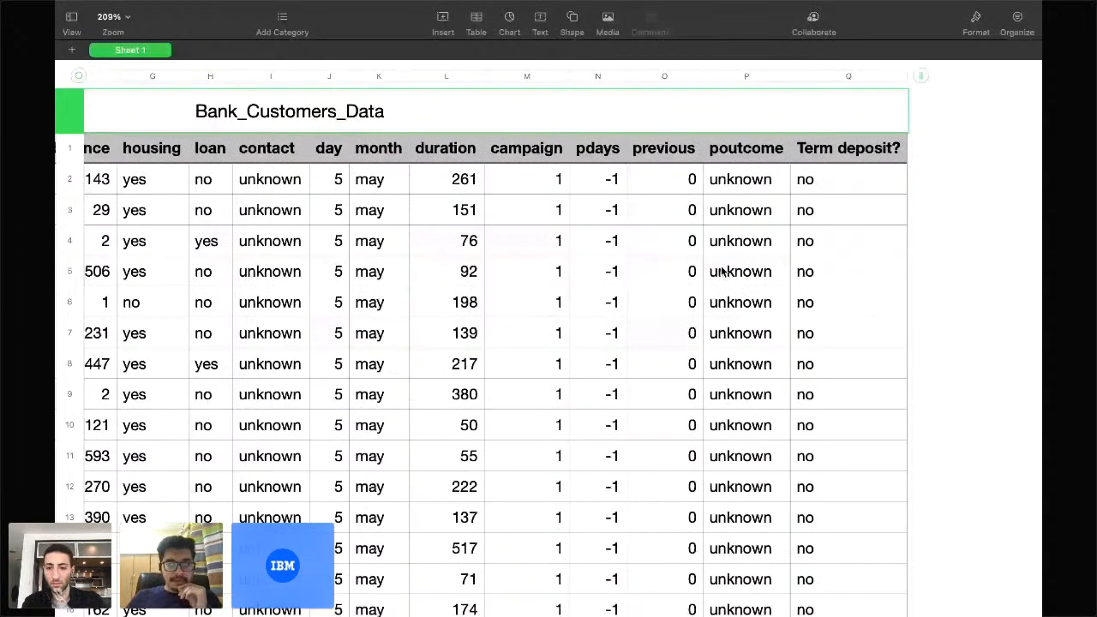
key(ctrl+Right)
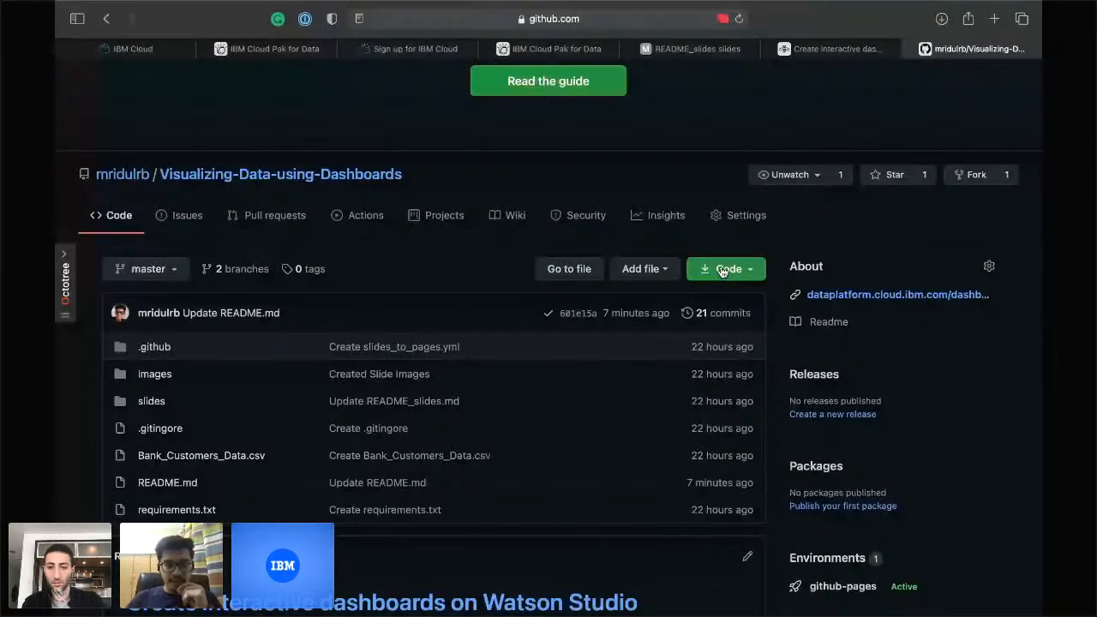
Show the finished Customer Infographic Dashboard, glance at GitHub, then go to the IBM Cloud account dashboard.
click(549, 48)
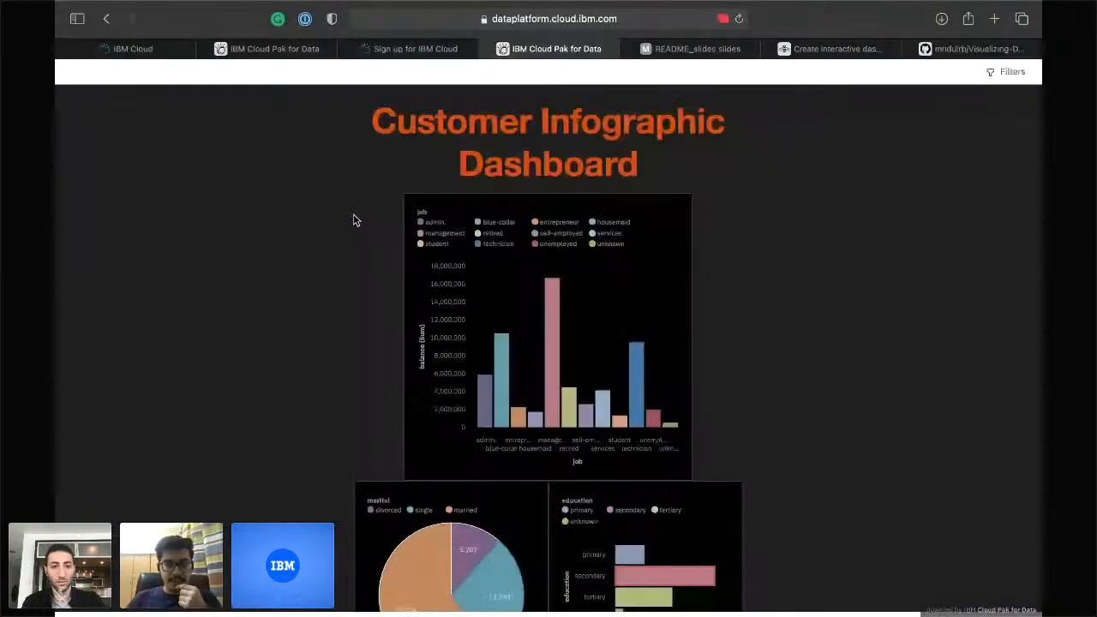
scroll(354, 221, down, 5)
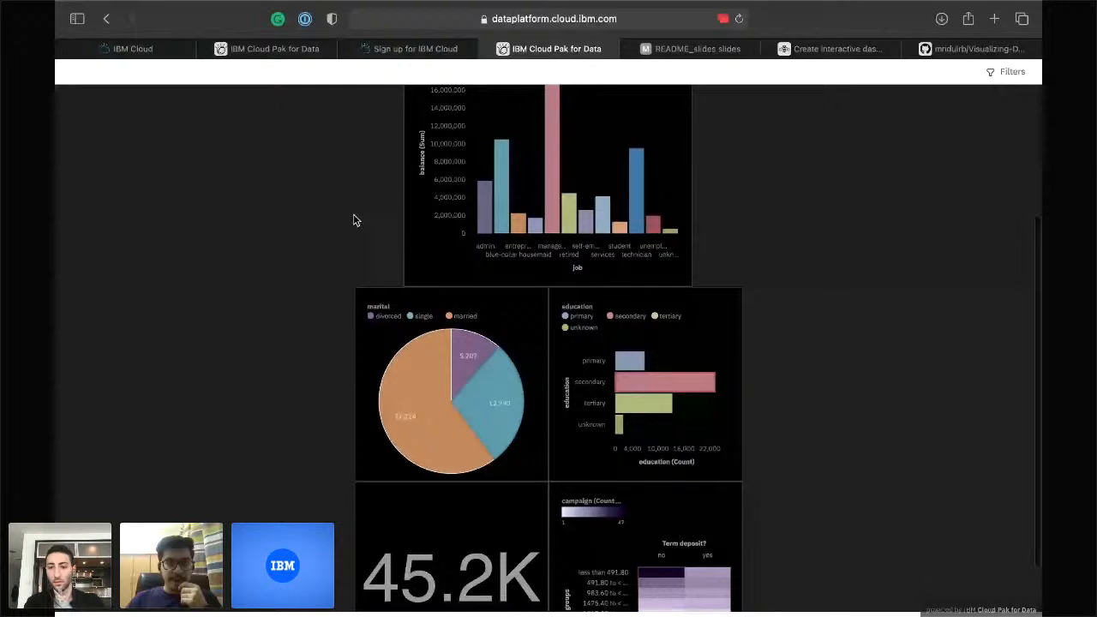
scroll(354, 220, up, 5)
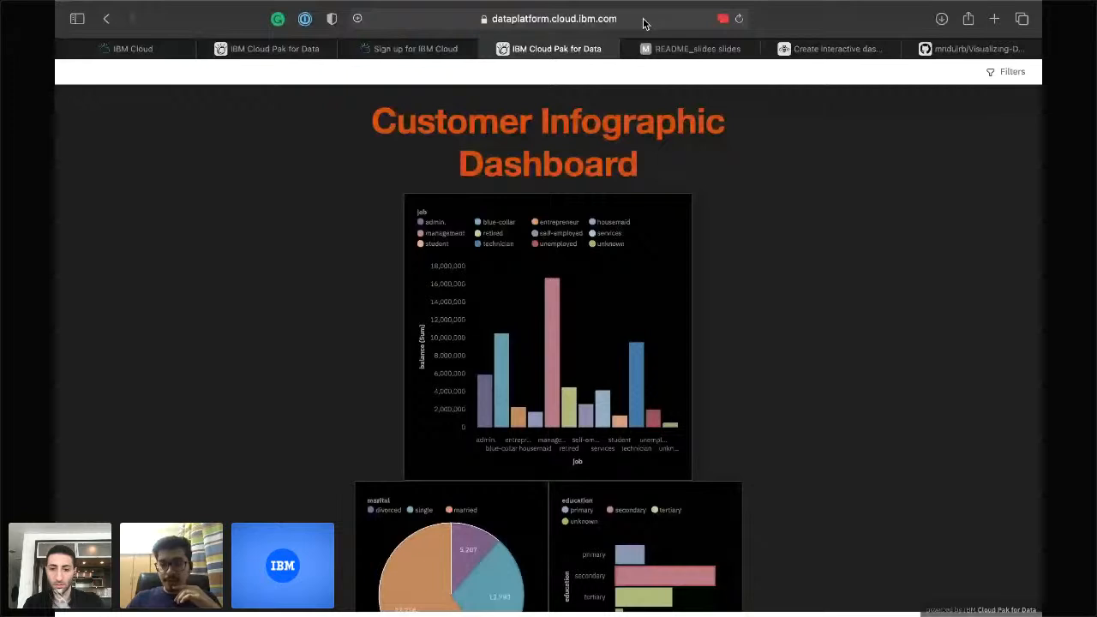
click(959, 49)
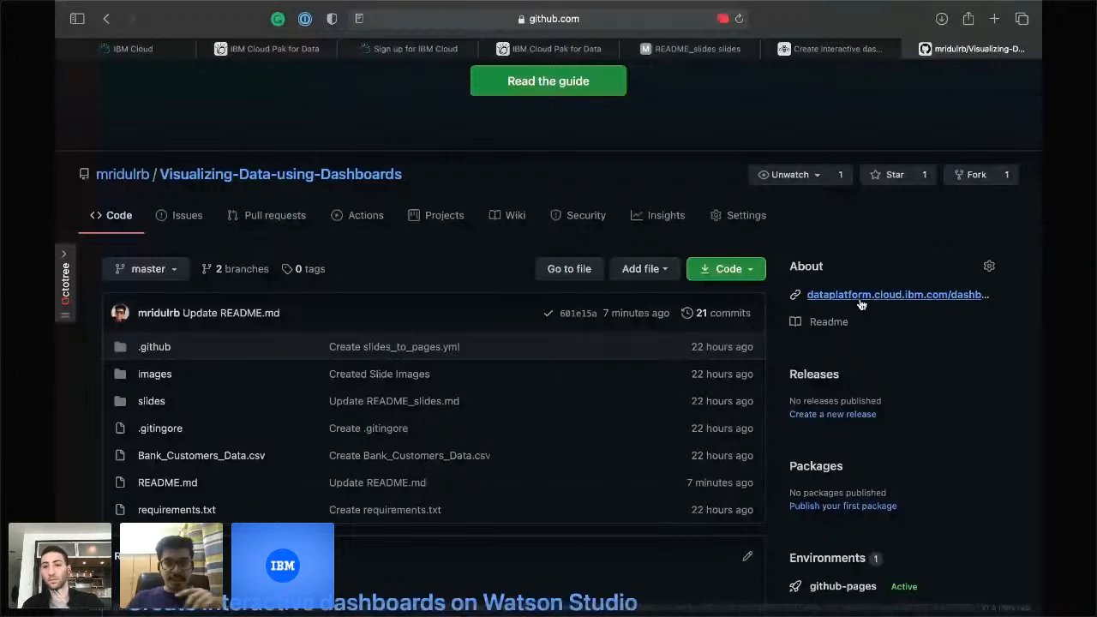
click(571, 53)
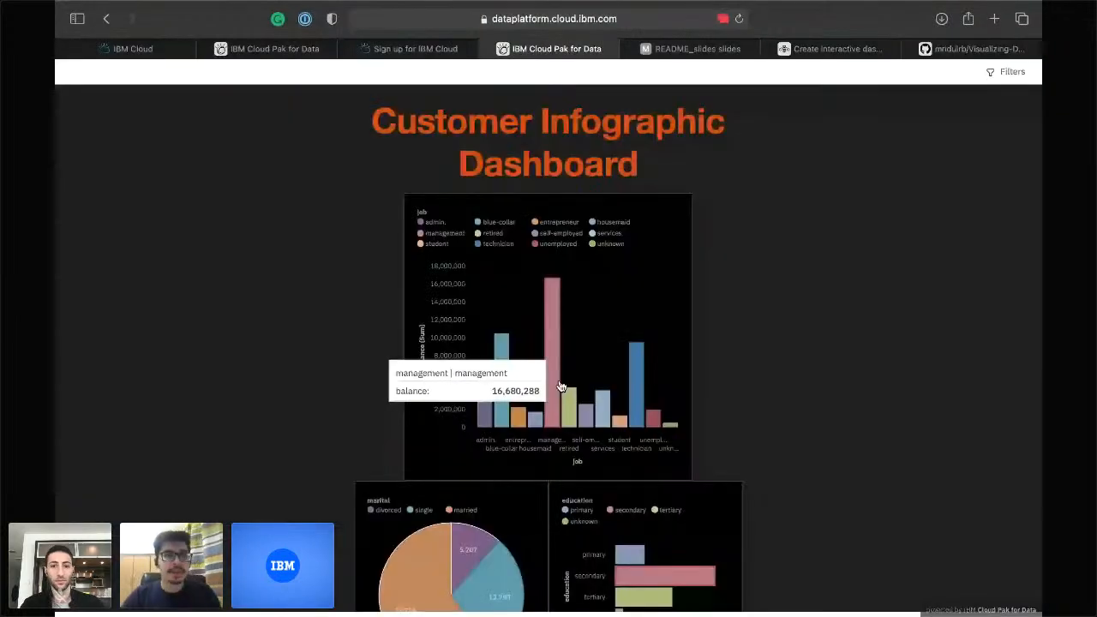
click(141, 49)
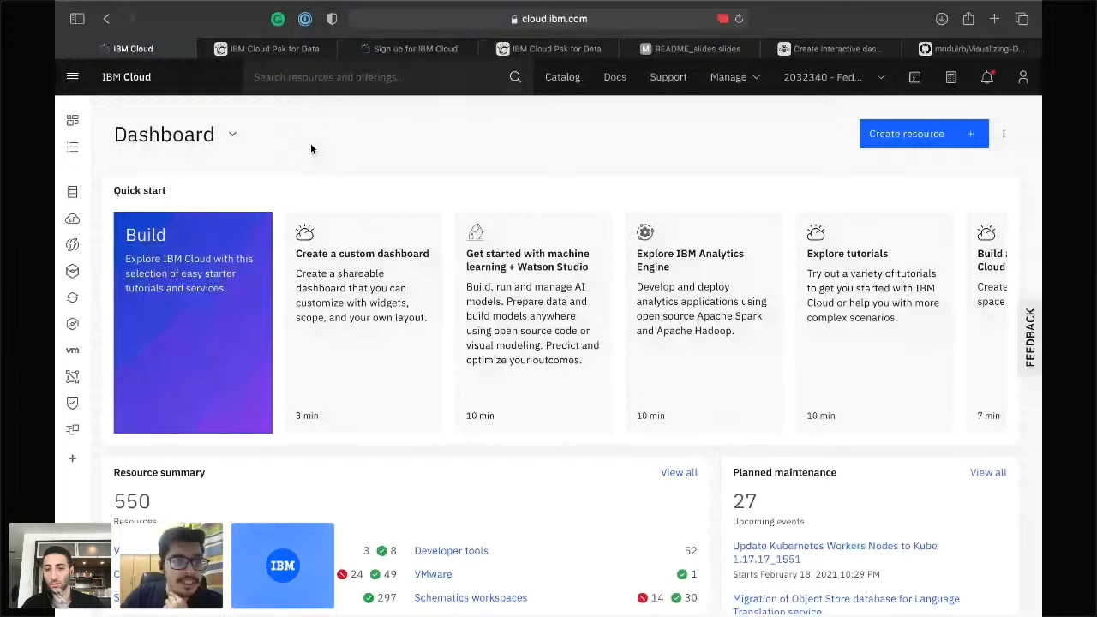
Scroll through the IBM Cloud Dashboard's resource and news panels, then start a resources and offerings search.
scroll(311, 149, down, 1)
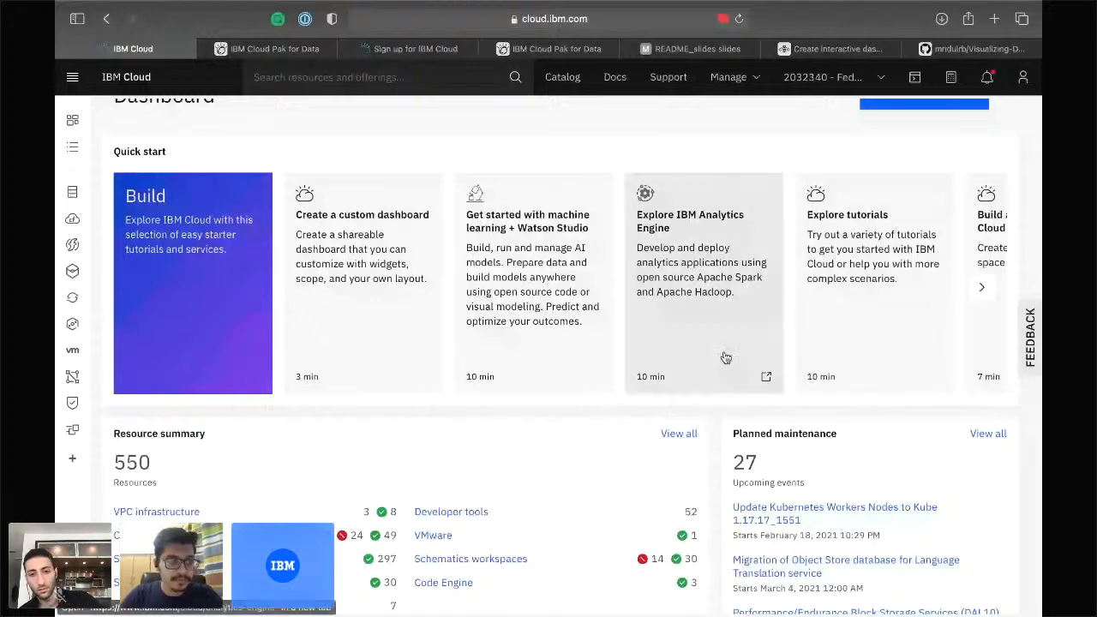
scroll(249, 306, down, 4)
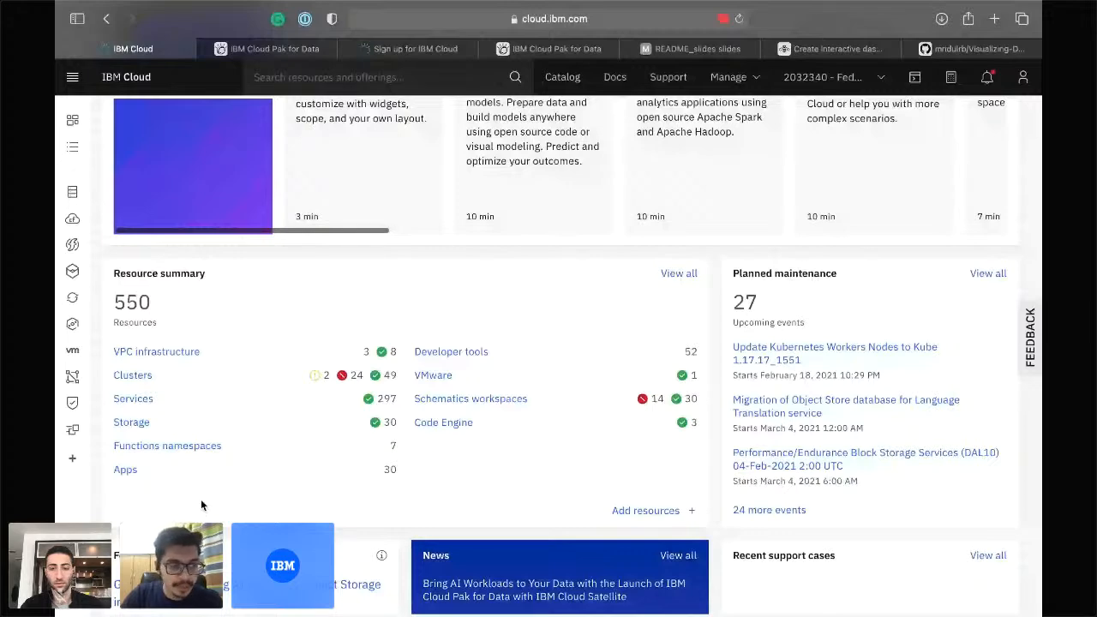
scroll(201, 505, down, 3)
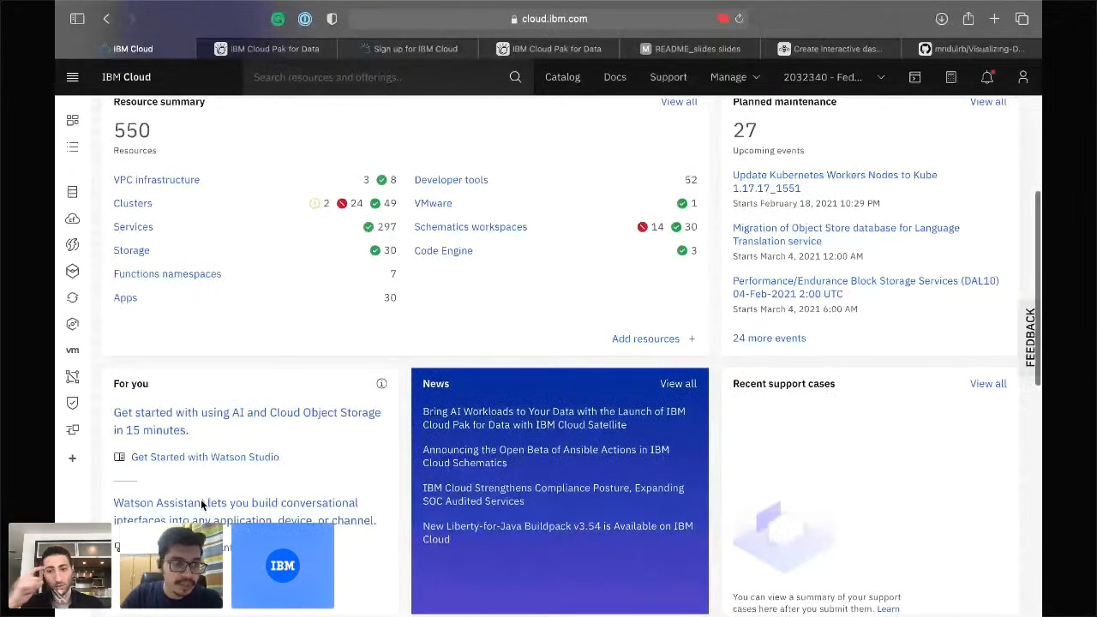
scroll(201, 505, down, 2)
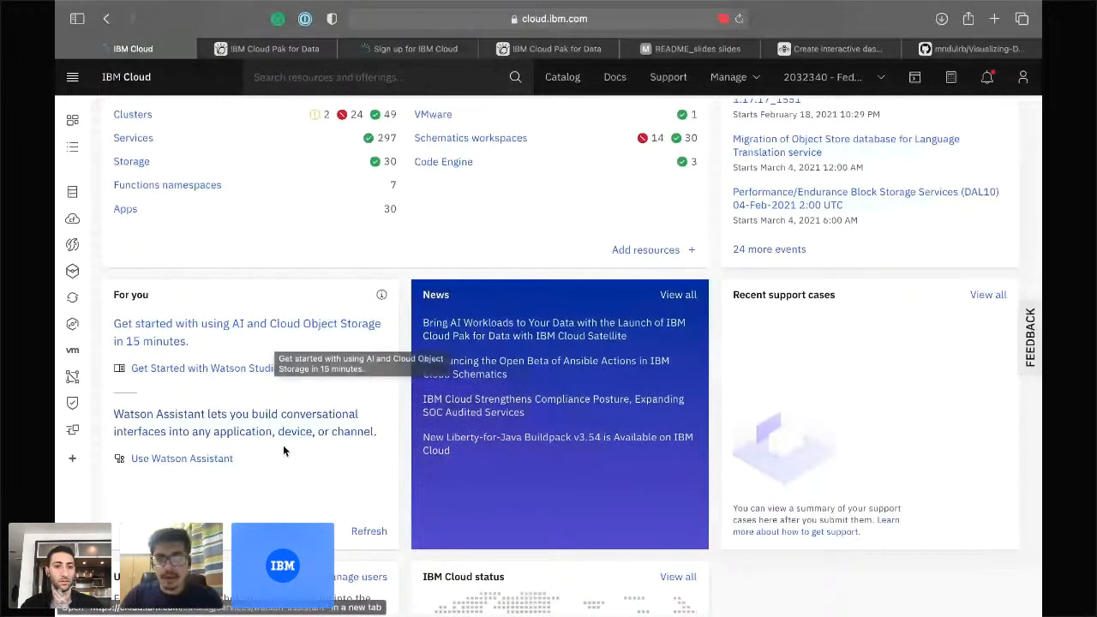
scroll(461, 527, up, 5)
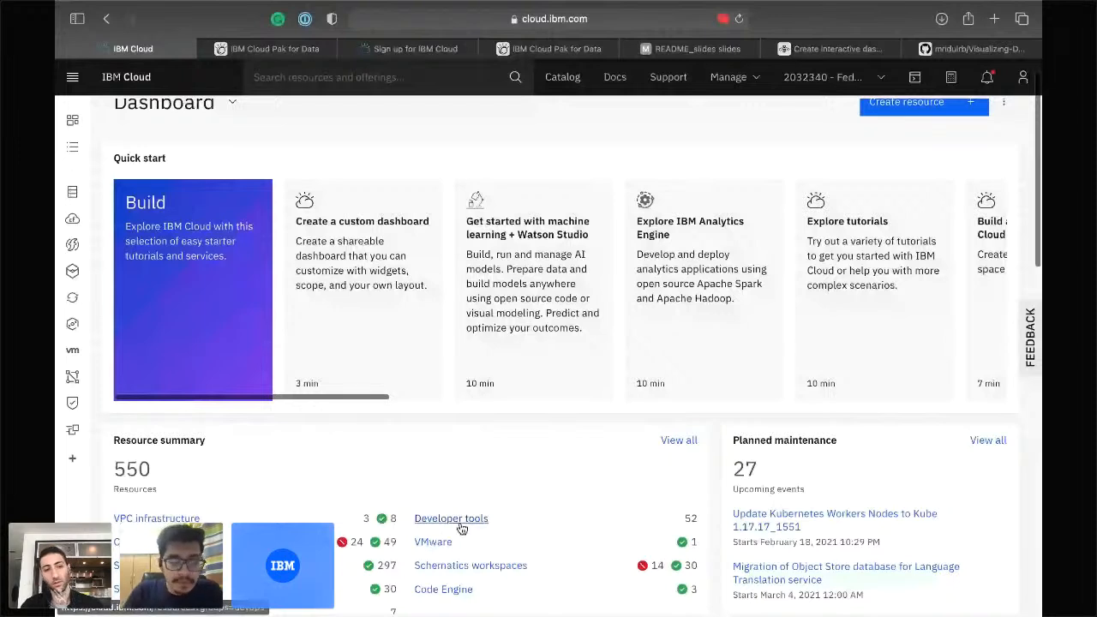
scroll(403, 78, up, 1)
click(409, 84)
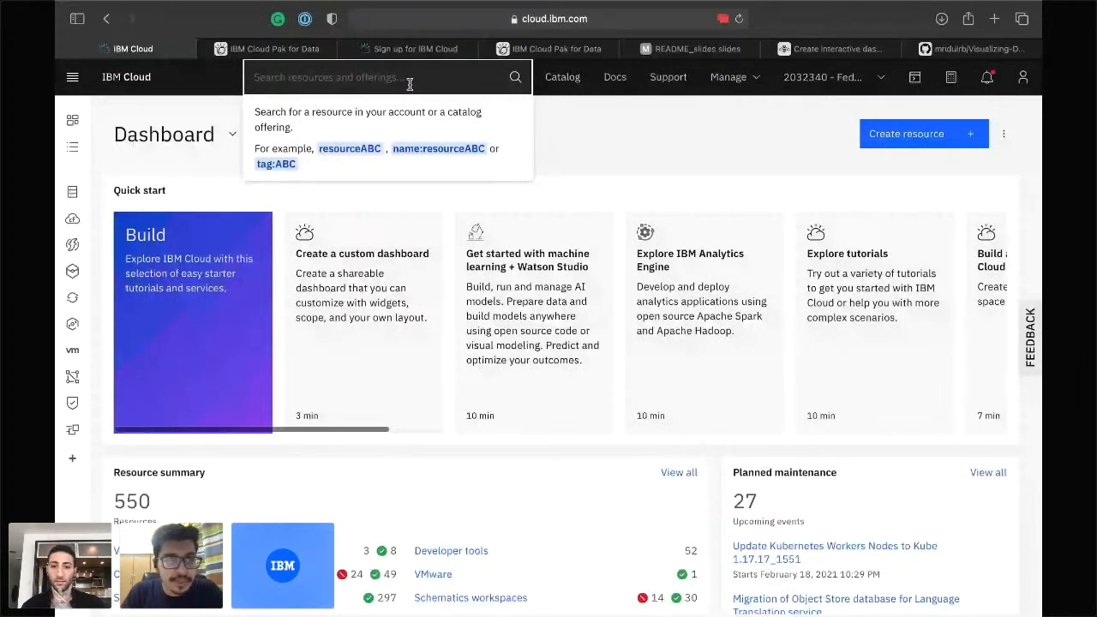
Search for 'Watson Studio' and open its catalog service page.
text(Wat)
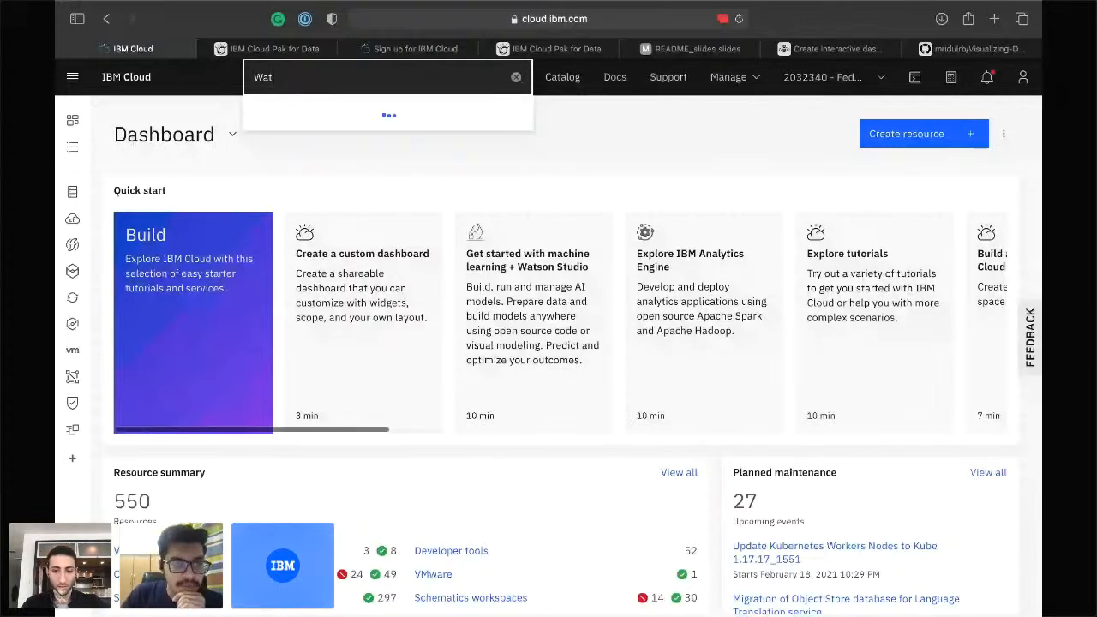
text(son Studio)
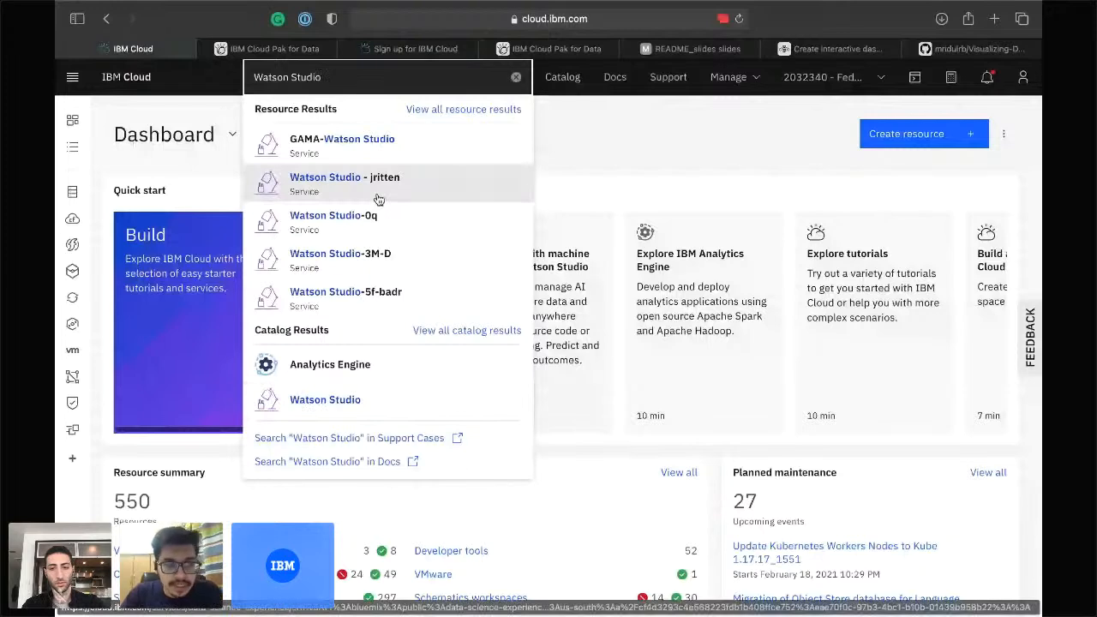
click(341, 402)
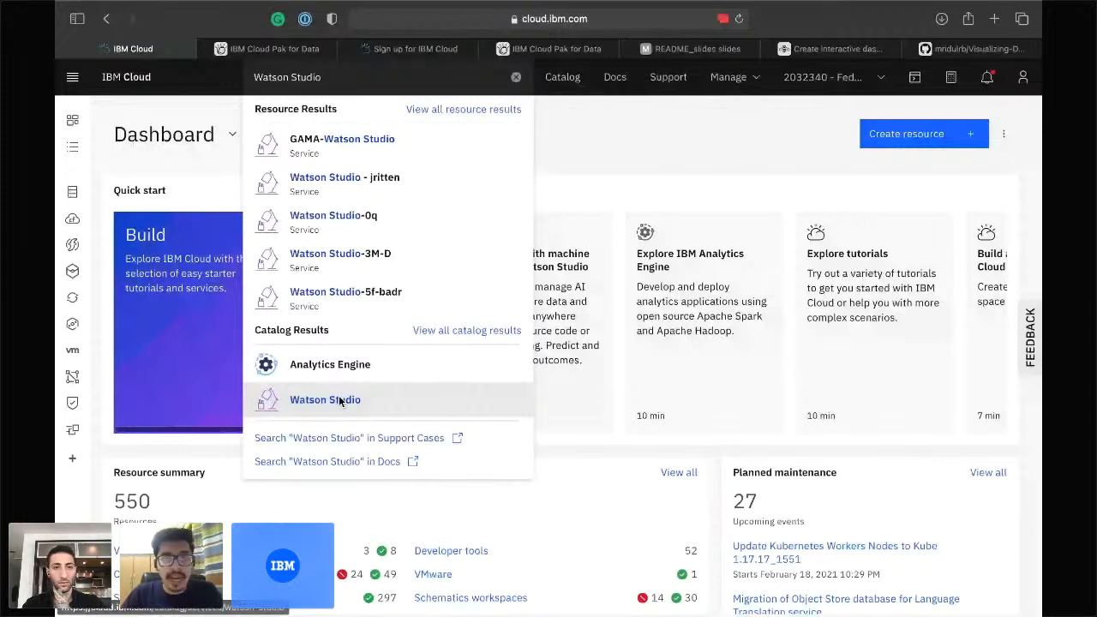
click(324, 404)
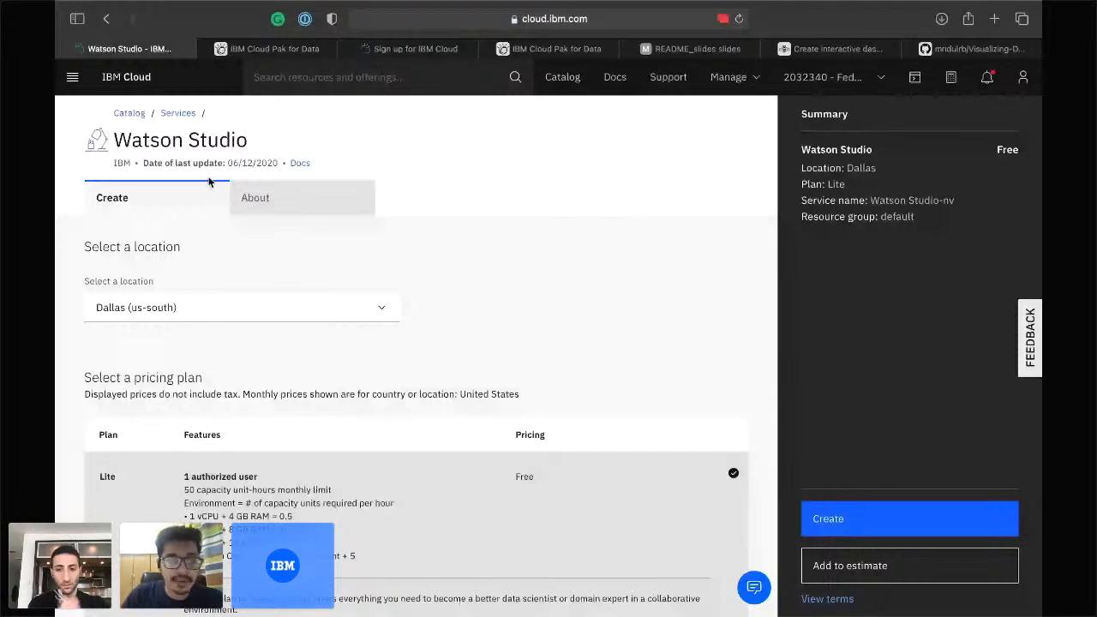
Review the Watson Studio About details, scrolling through its features and video and back up.
click(251, 207)
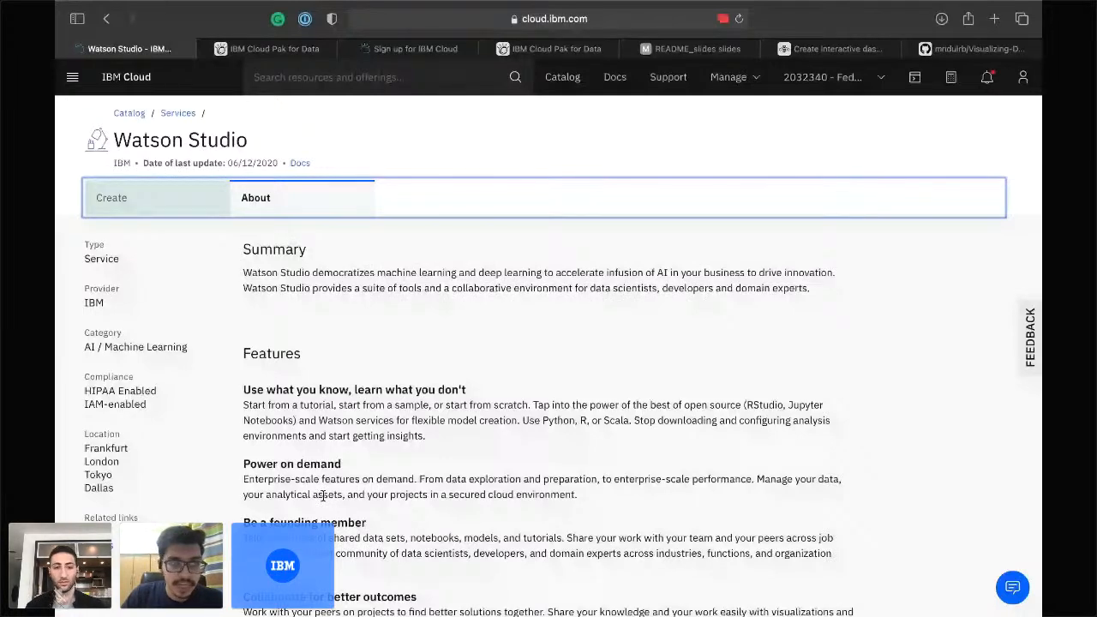
scroll(323, 495, down, 5)
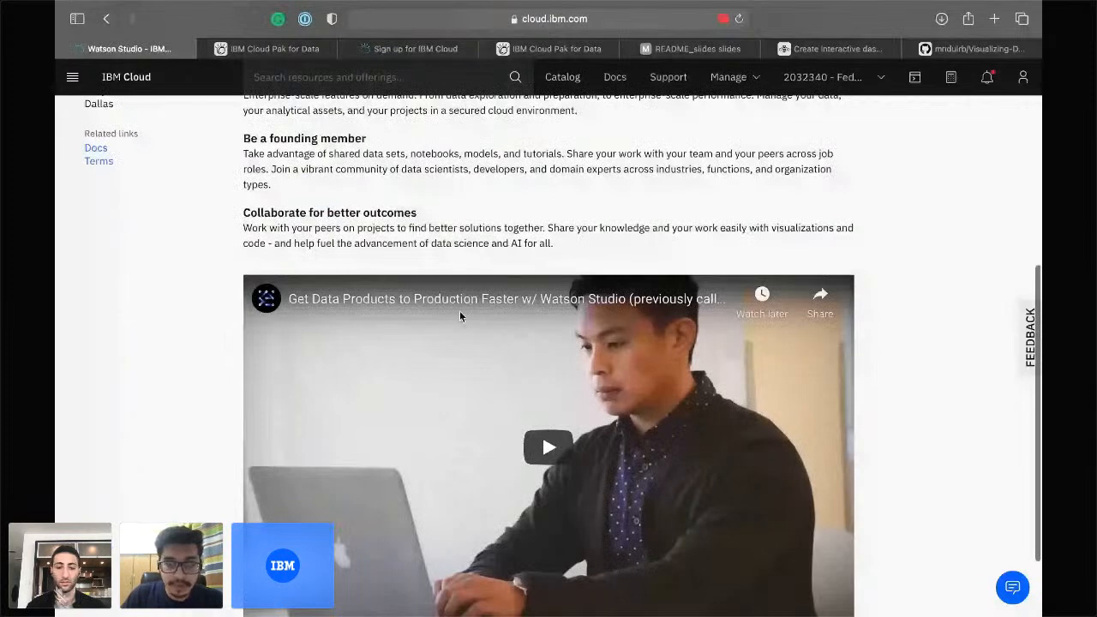
scroll(460, 317, down, 2)
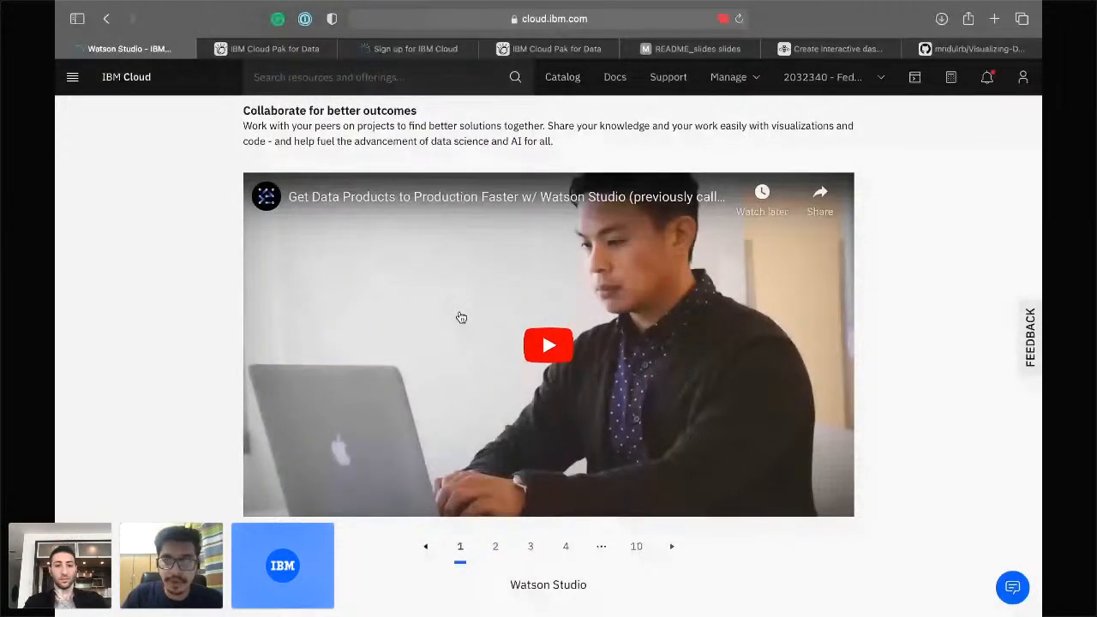
scroll(461, 318, up, 1)
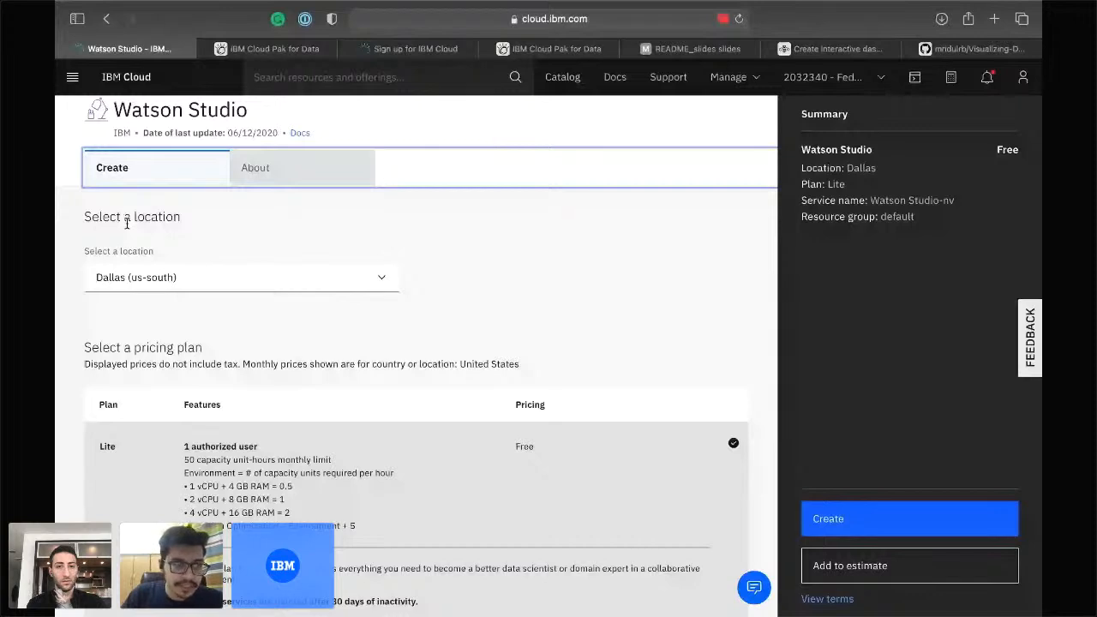
click(204, 272)
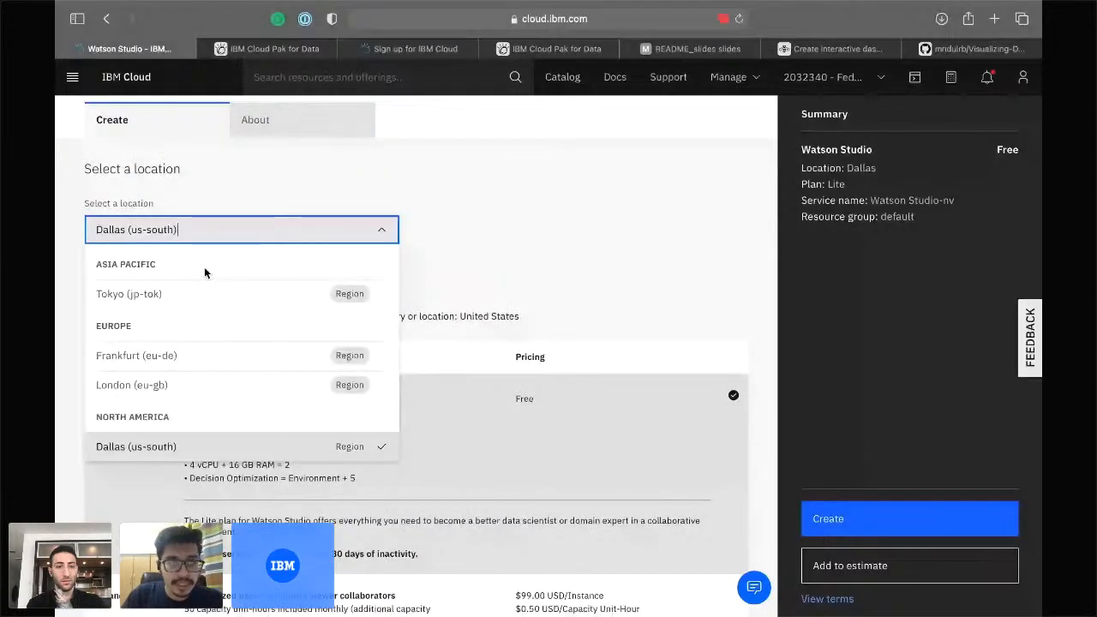
scroll(204, 273, down, 2)
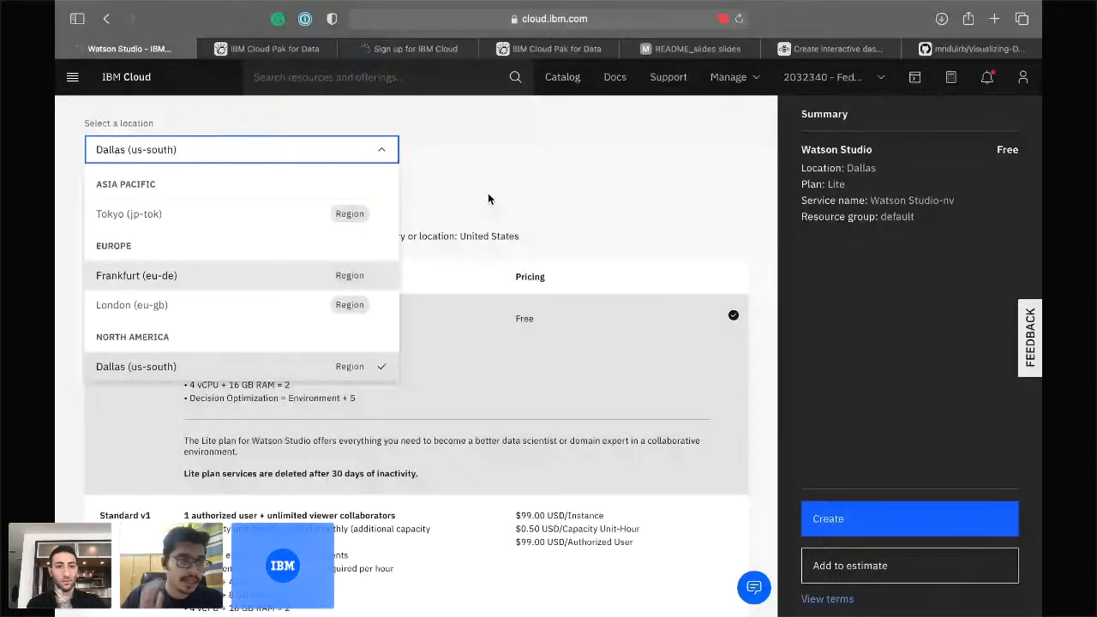
scroll(488, 199, down, 3)
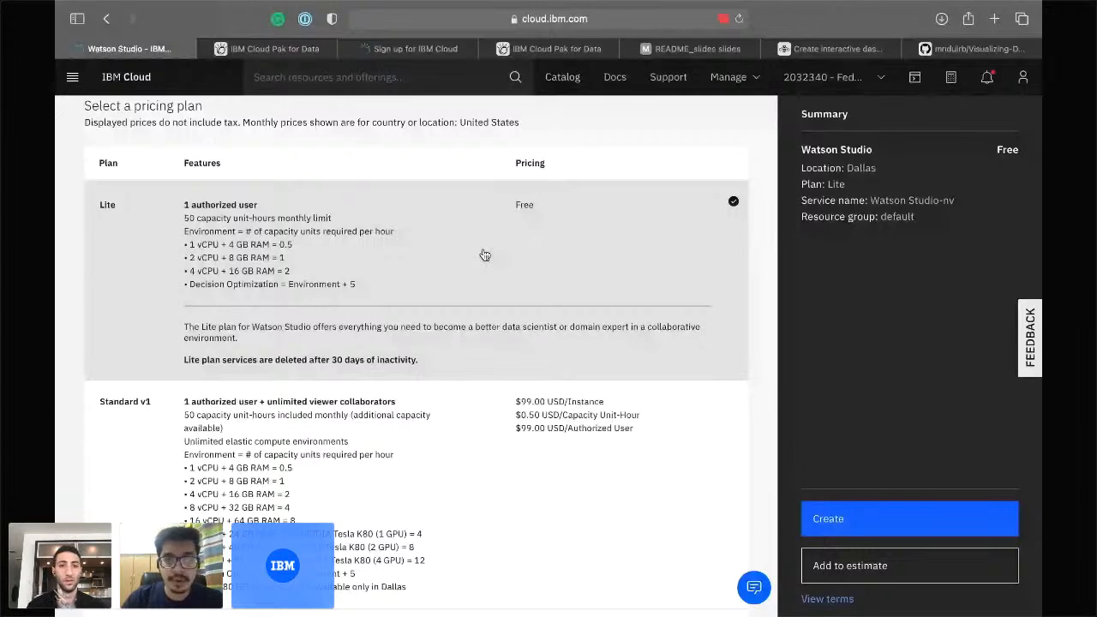
scroll(484, 255, down, 2)
scroll(486, 425, up, 2)
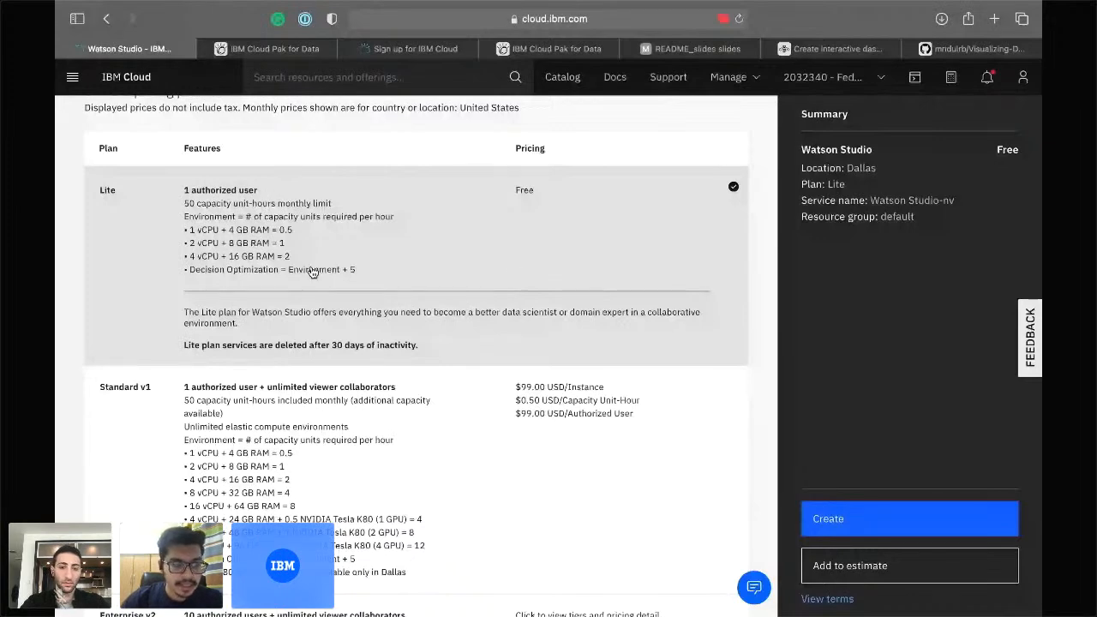
scroll(313, 272, down, 2)
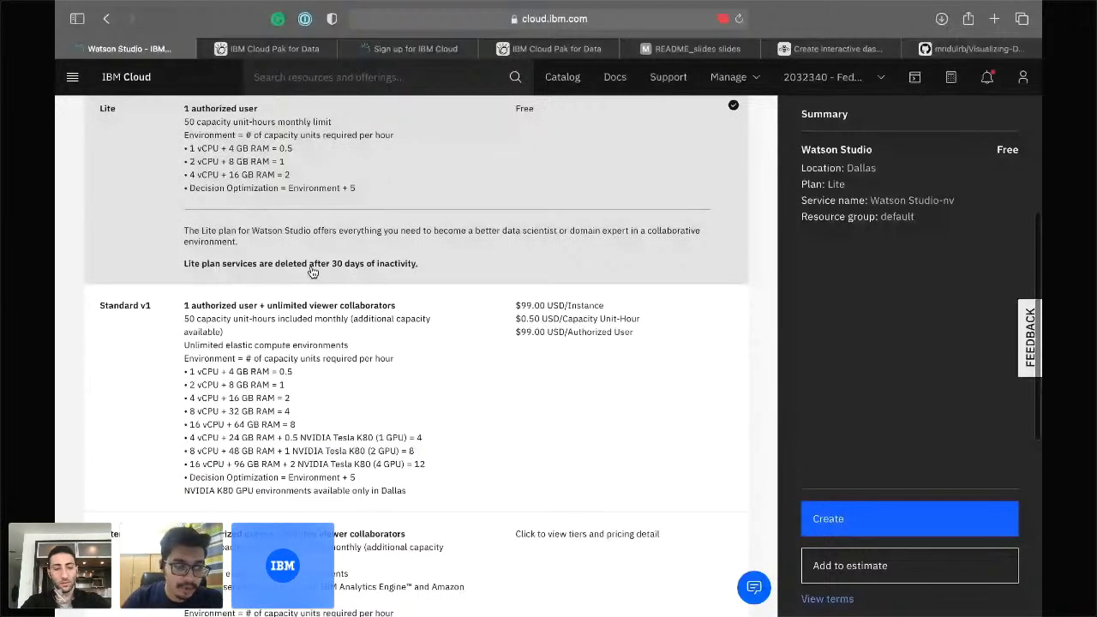
Trim the service name to 'Watson Studio-' after trying a name and 'Marketing Campaign' suffix, then open navigation.
scroll(313, 273, down, 10)
click(223, 480)
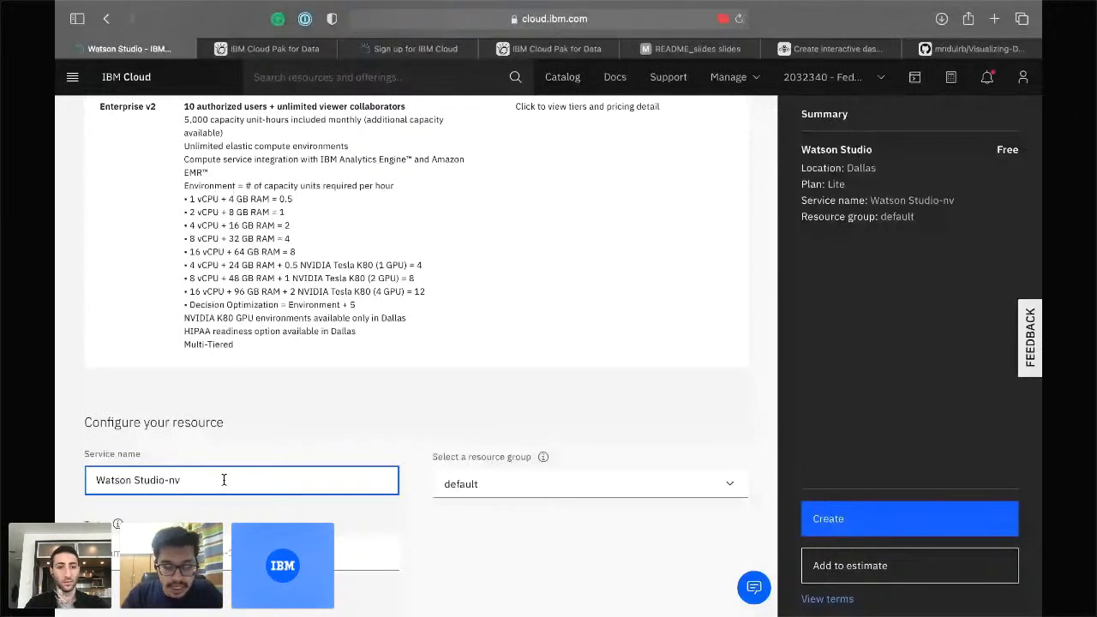
key(BackSpace)
key(BackSpace)
text(Mridu)
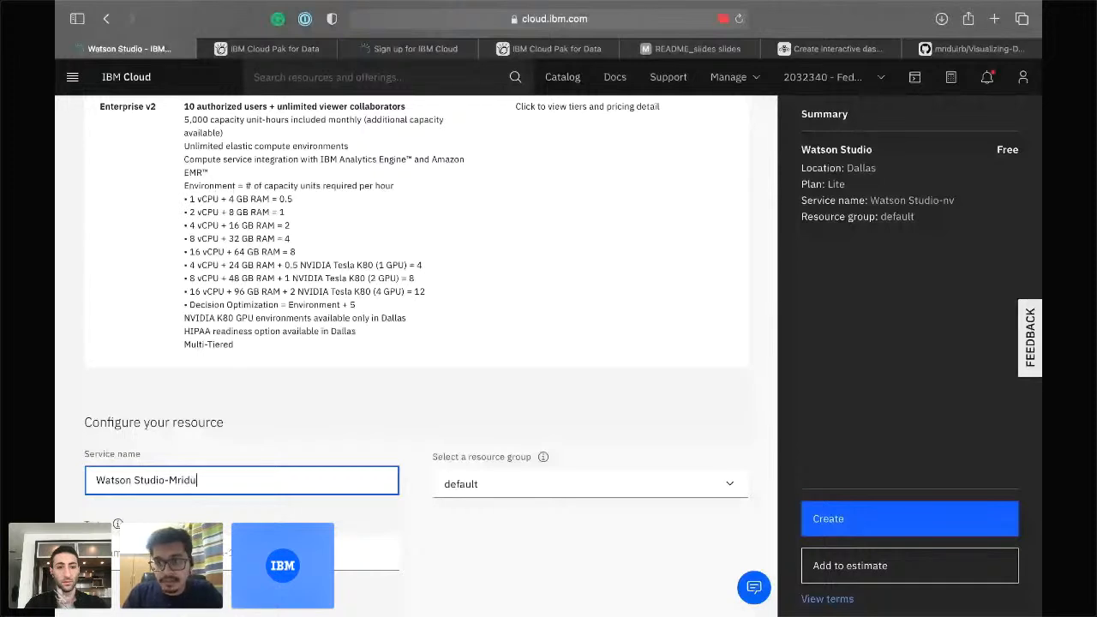
key(BackSpace)
key(BackSpace)
key(BackSpace)
key(BackSpace)
key(BackSpace)
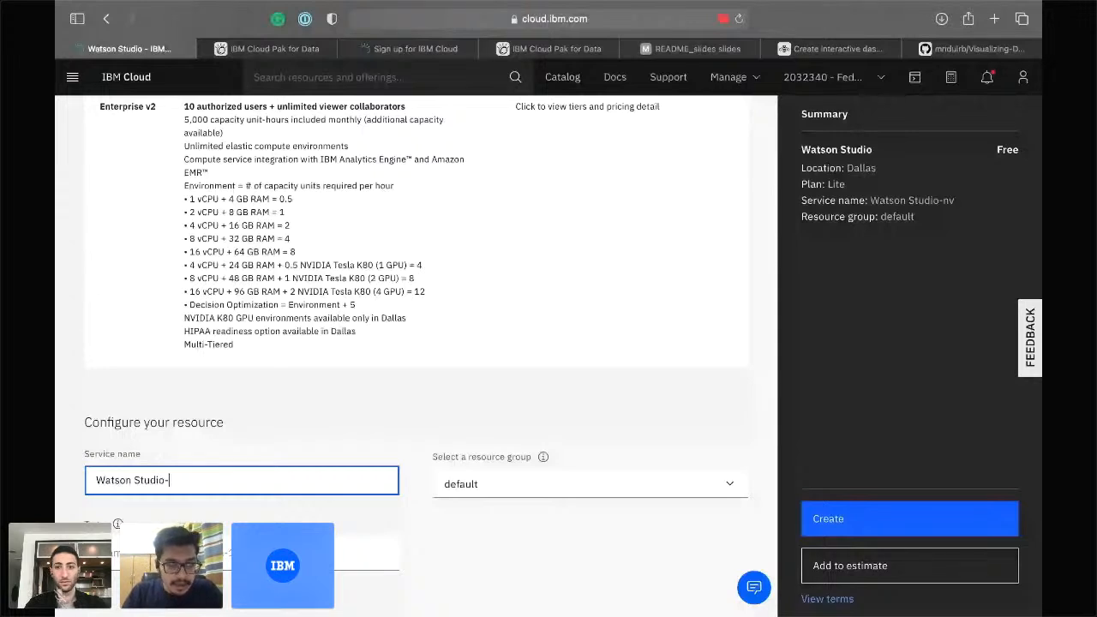
text(Marketing Campaign)
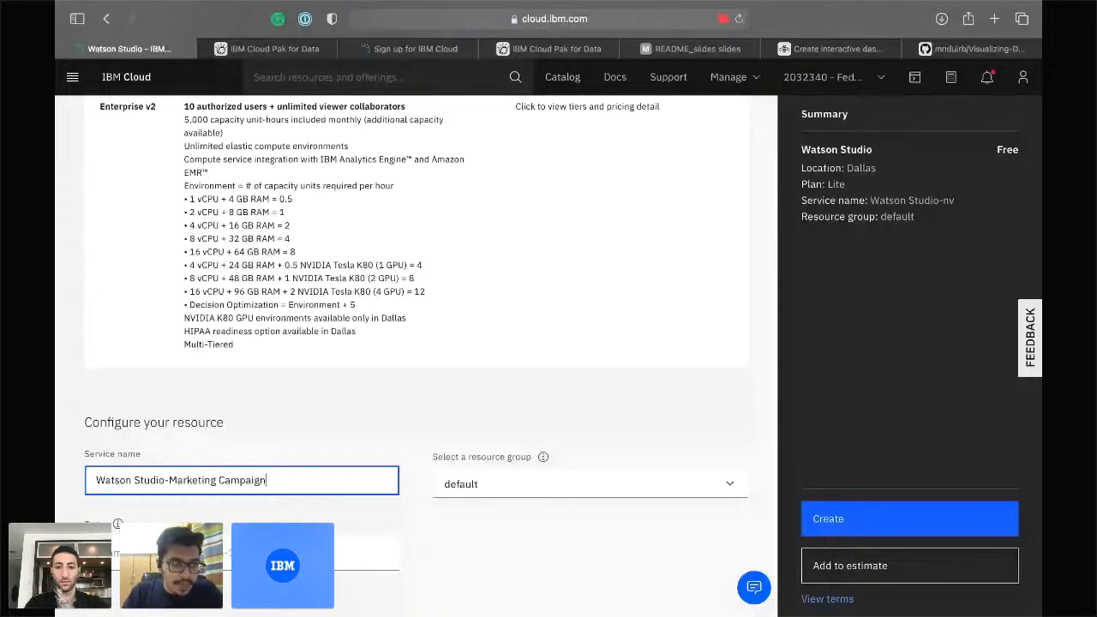
key(BackSpace)
key(BackSpace)
key(BackSpace)
key(BackSpace)
key(BackSpace)
key(BackSpace)
key(BackSpace)
key(BackSpace)
key(BackSpace)
key(BackSpace)
key(BackSpace)
key(BackSpace)
key(BackSpace)
key(BackSpace)
key(BackSpace)
key(BackSpace)
key(BackSpace)
key(BackSpace)
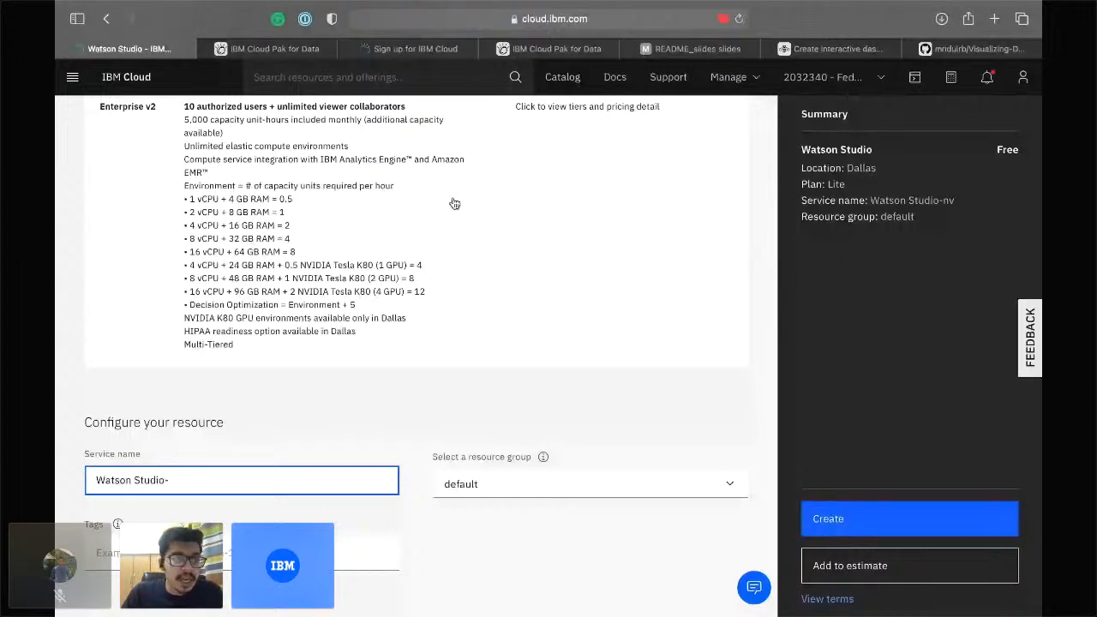
scroll(454, 203, up, 15)
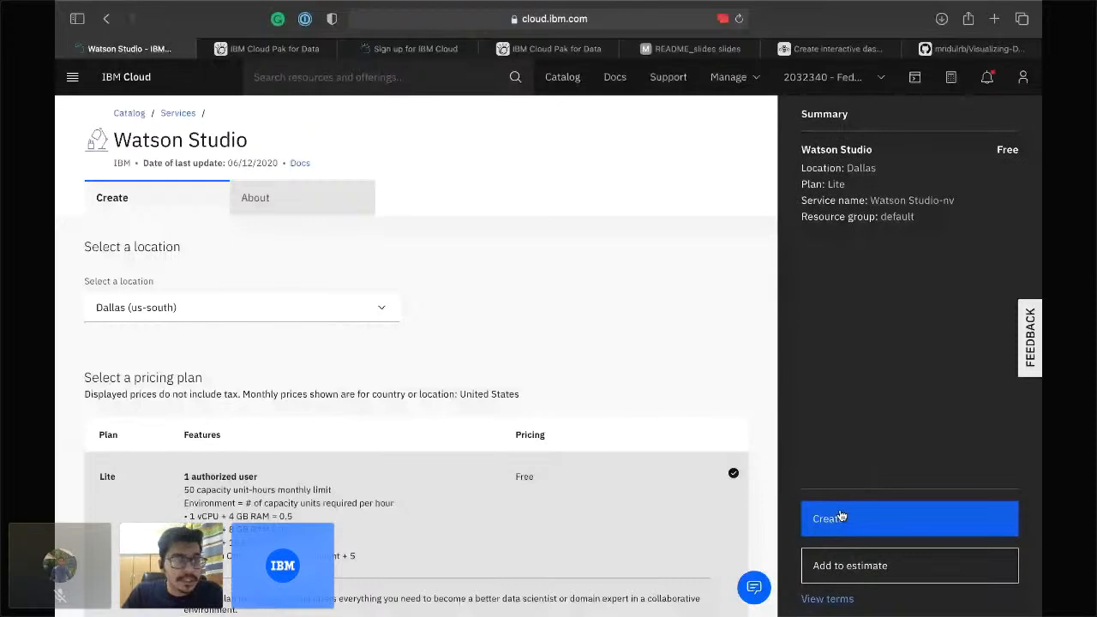
click(72, 76)
In the Resource list, filter Name by the presenter's service name and open that Watson Studio service.
click(98, 150)
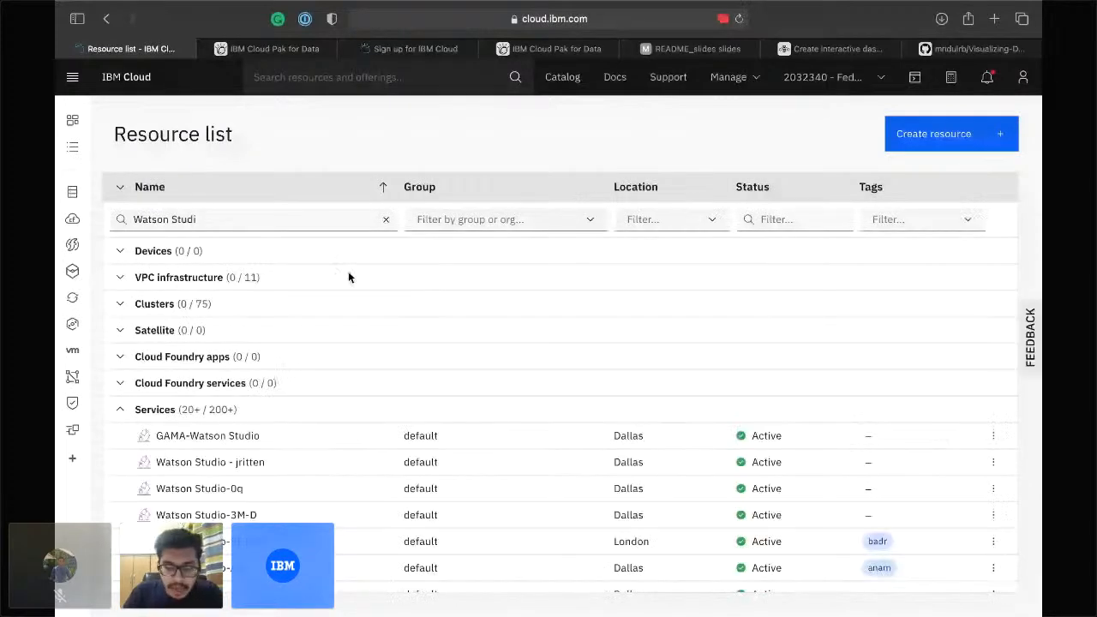
click(307, 219)
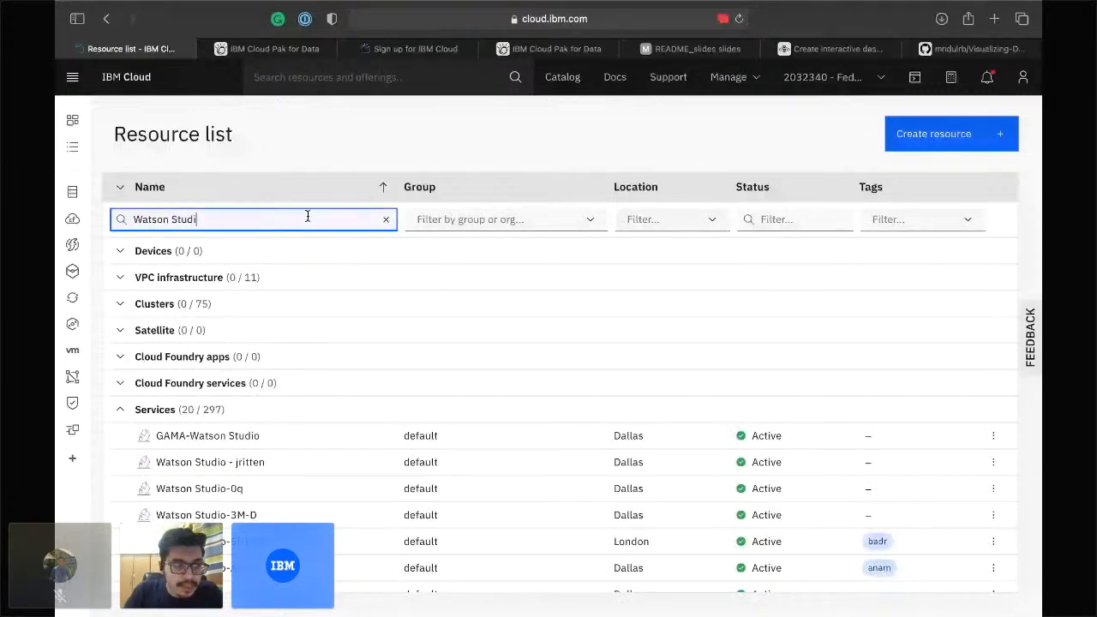
text(o)
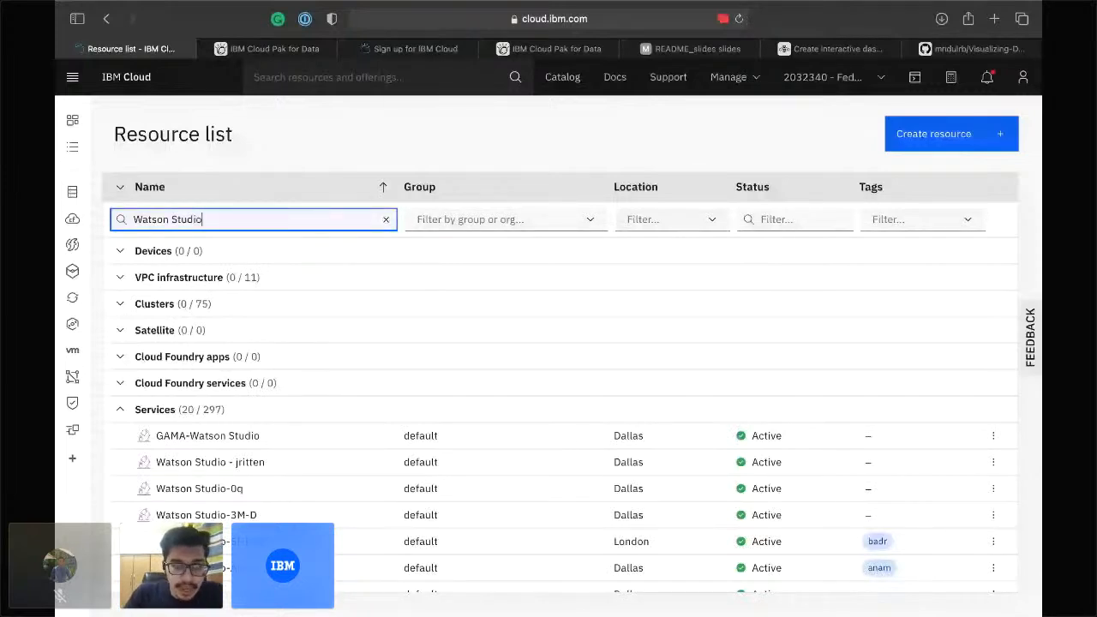
text(-Mridul)
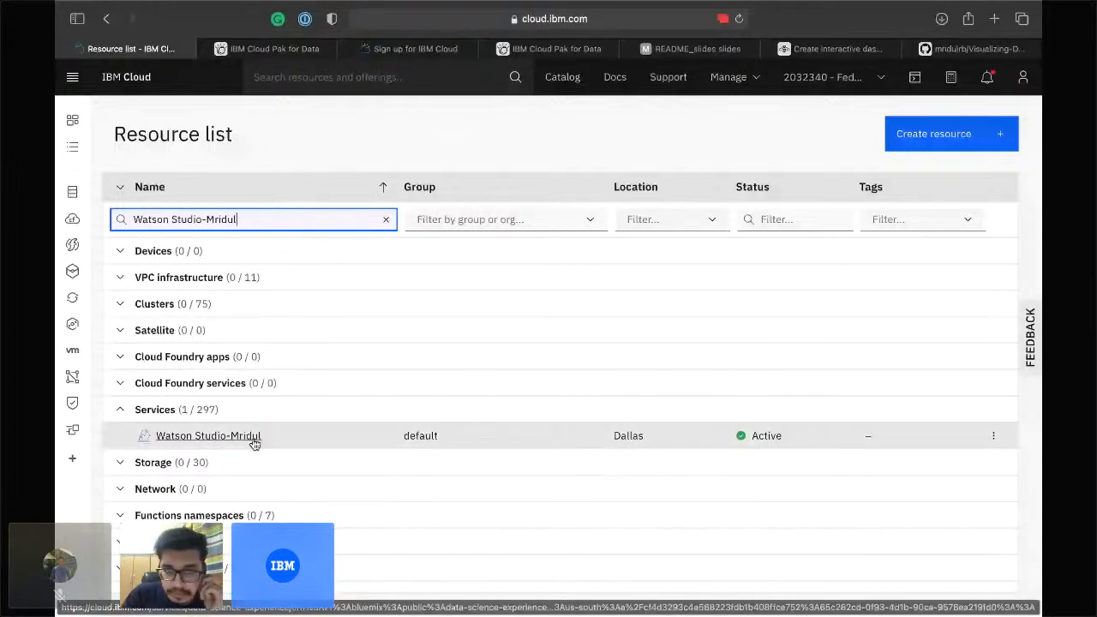
click(254, 441)
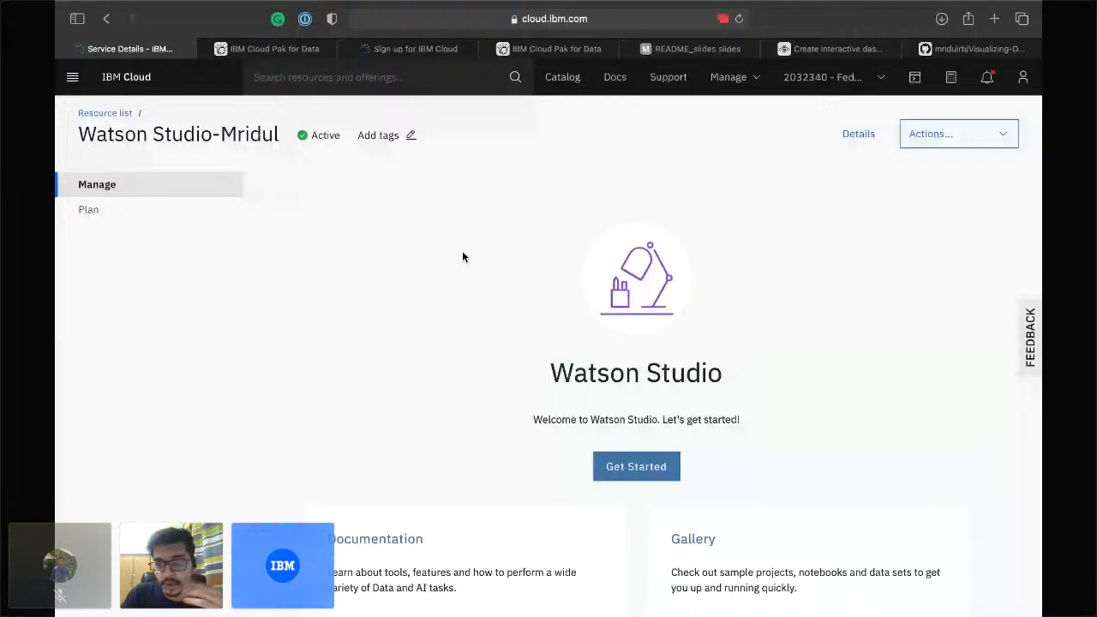
Glance over the Watson Studio service page, then switch two workspaces over to the Crowdcast screenshare.
scroll(442, 291, down, 2)
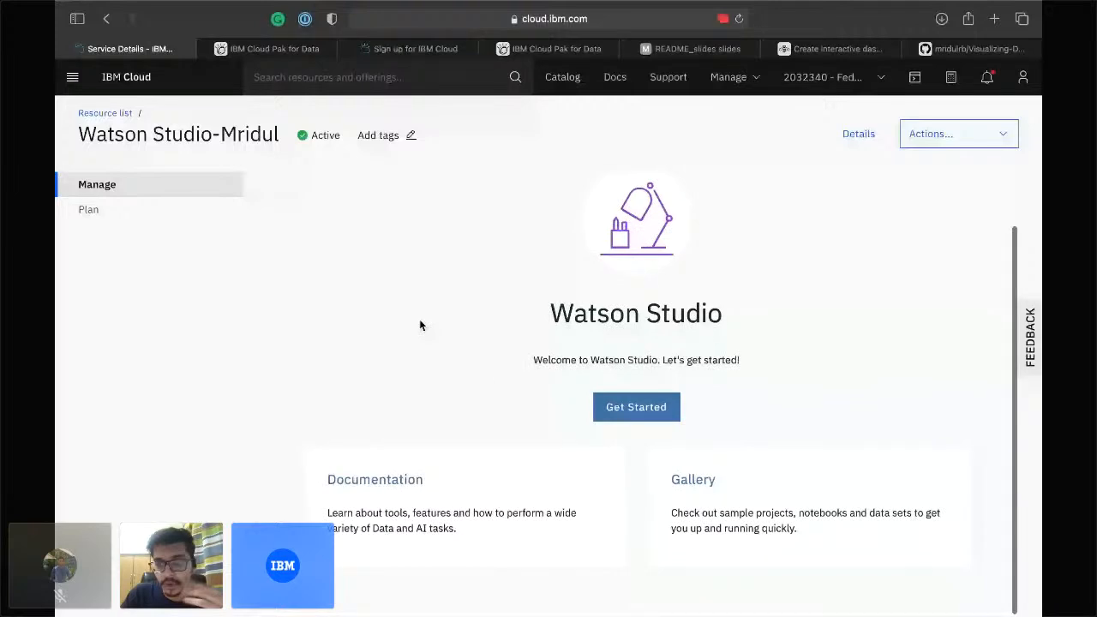
scroll(496, 387, up, 1)
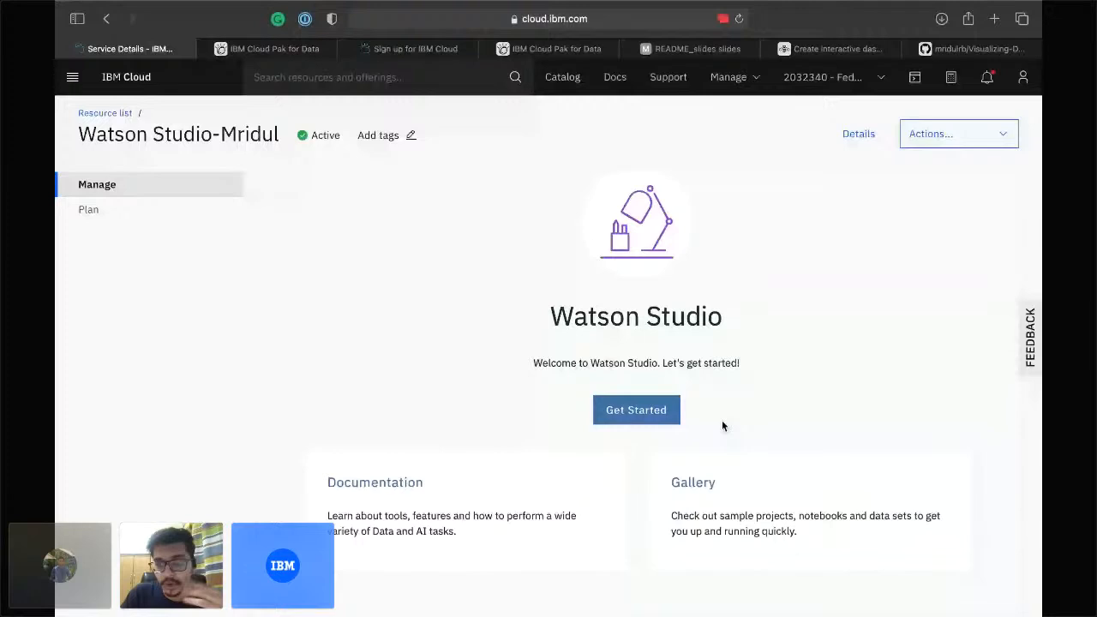
key(ctrl+Right)
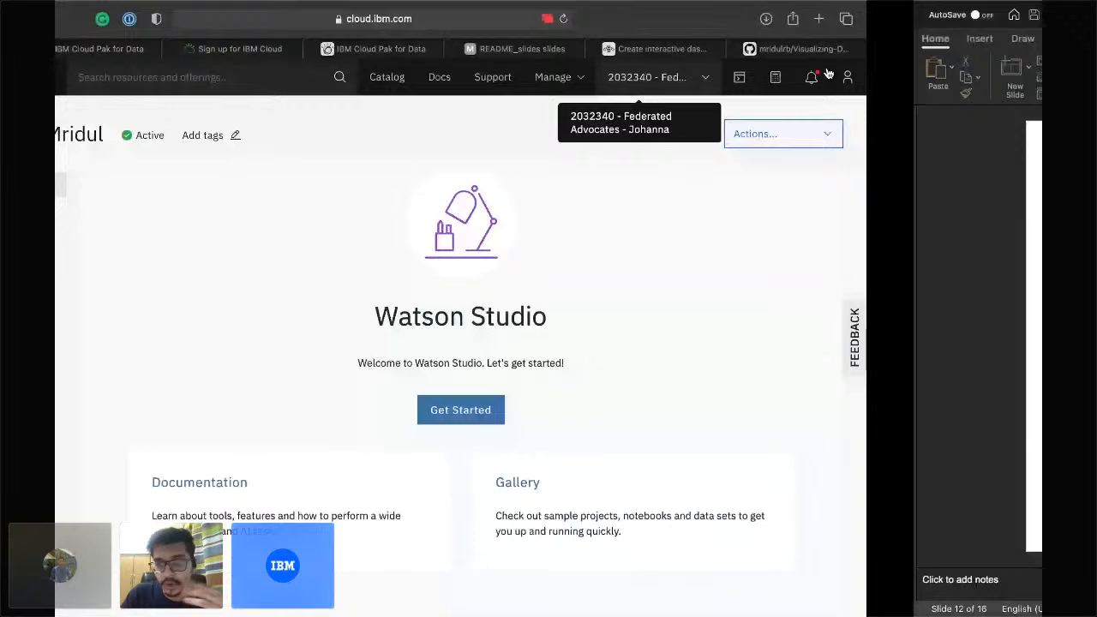
key(ctrl+Right)
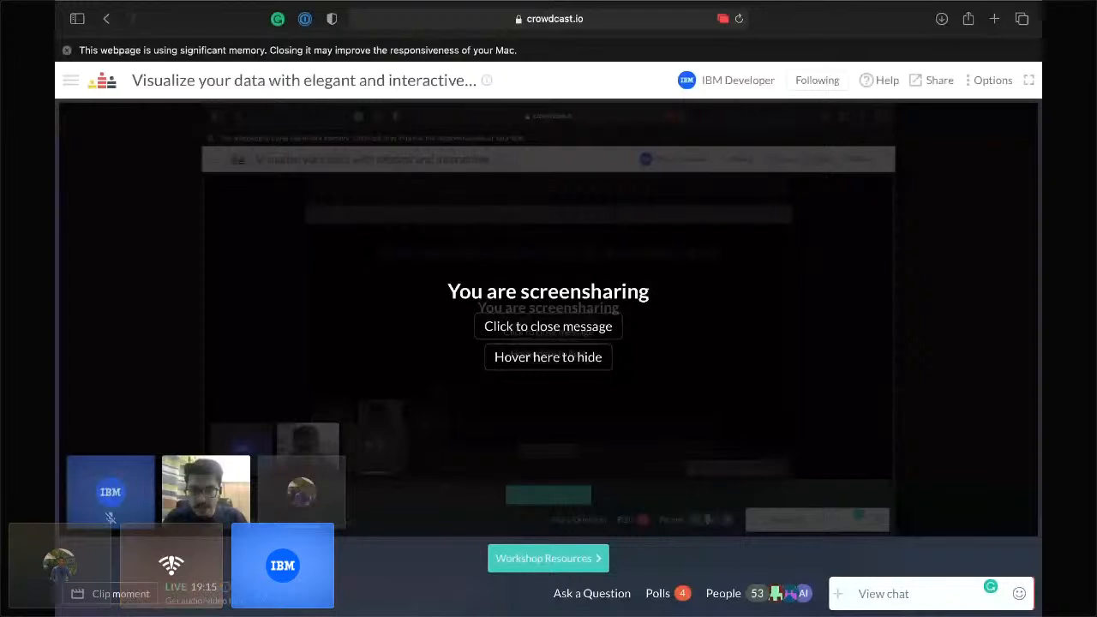
mouse_move(221, 471)
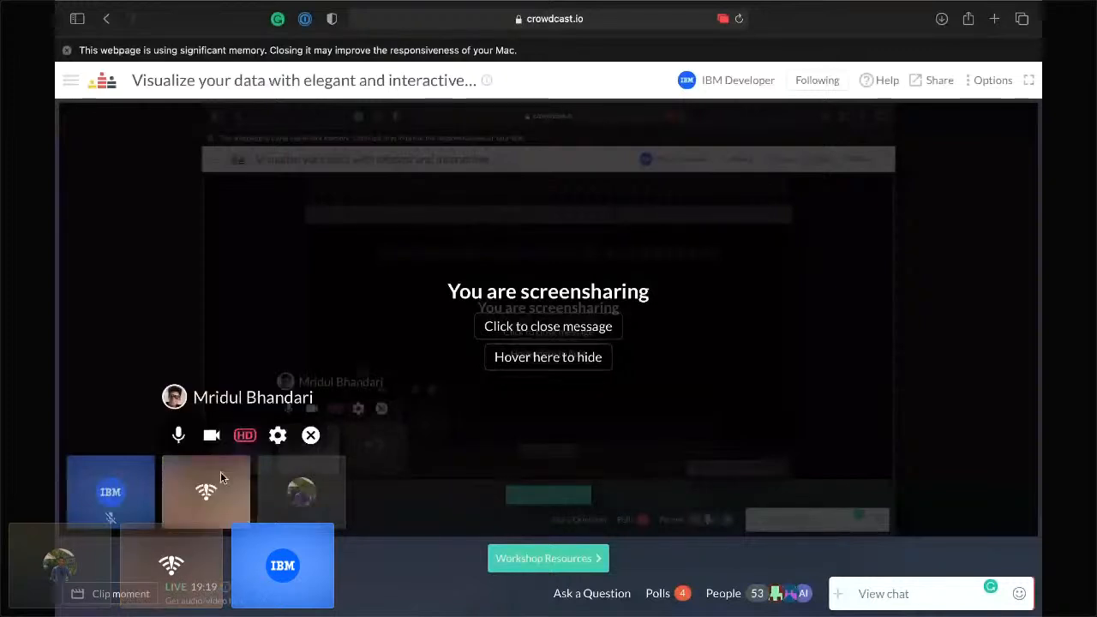
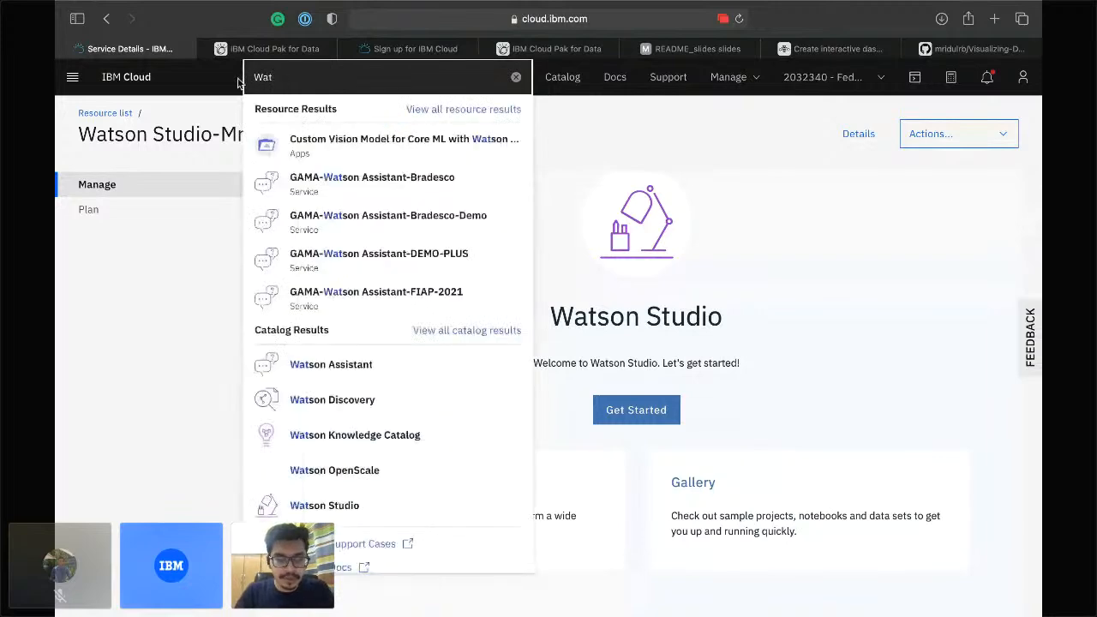
Search for 'Watson Studio' and open its catalog page, set to Dallas and the Lite plan.
text(son Studio)
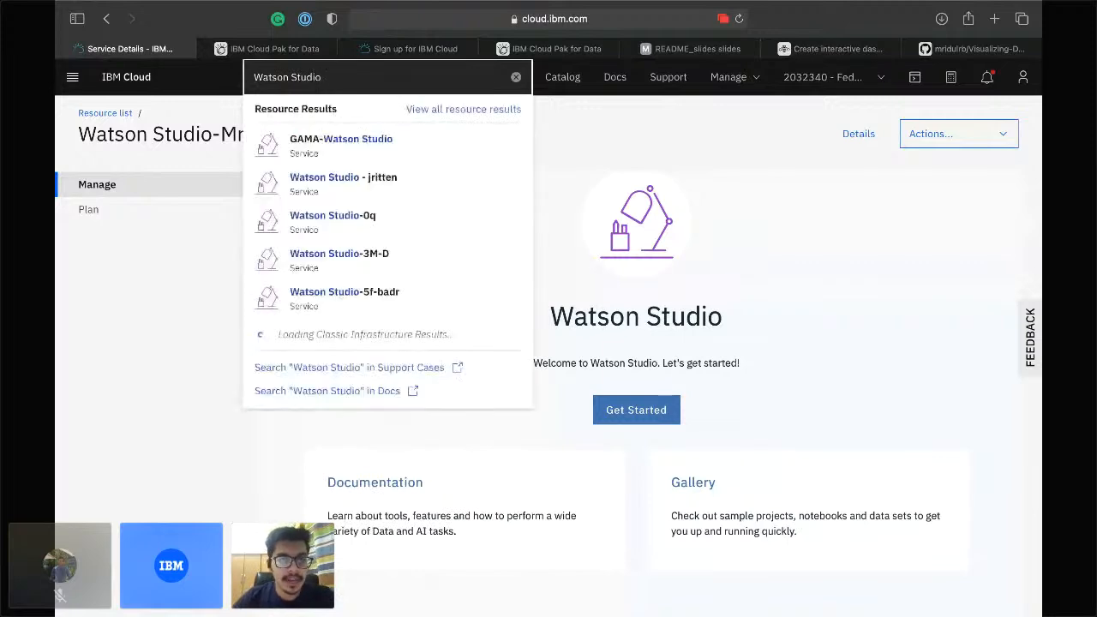
click(309, 396)
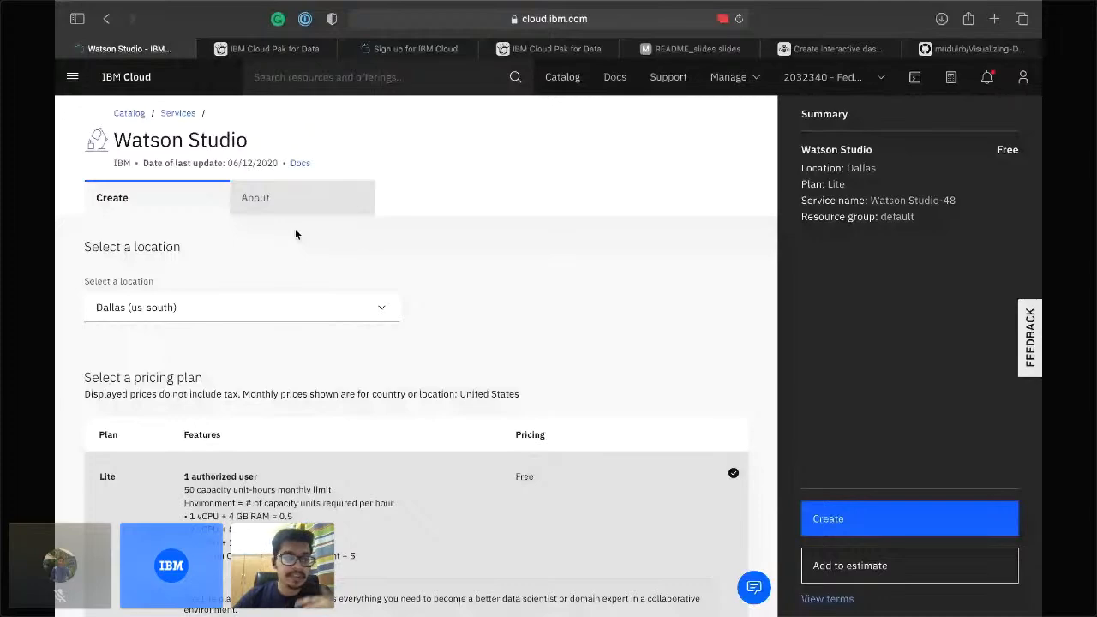
click(293, 210)
scroll(262, 403, down, 3)
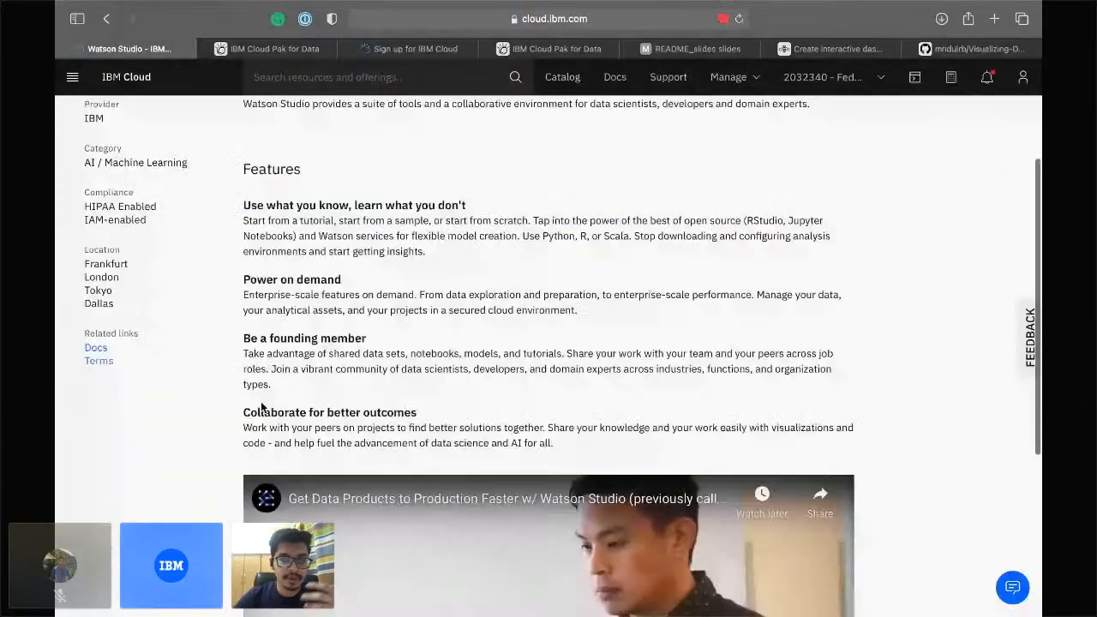
scroll(261, 407, down, 2)
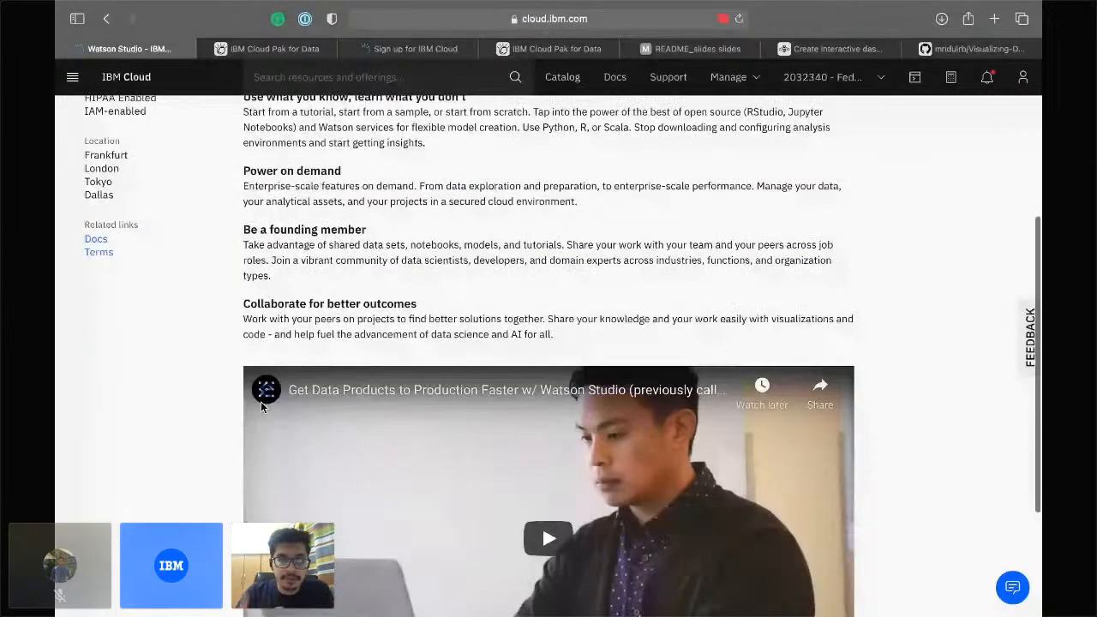
scroll(262, 407, down, 3)
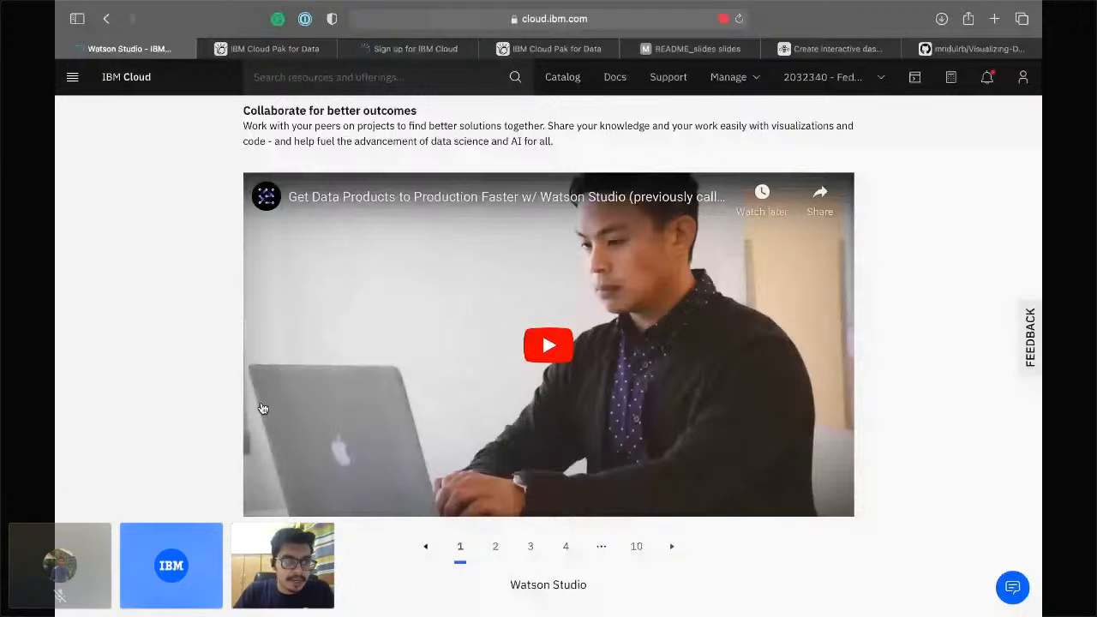
scroll(262, 408, up, 5)
scroll(263, 408, up, 1)
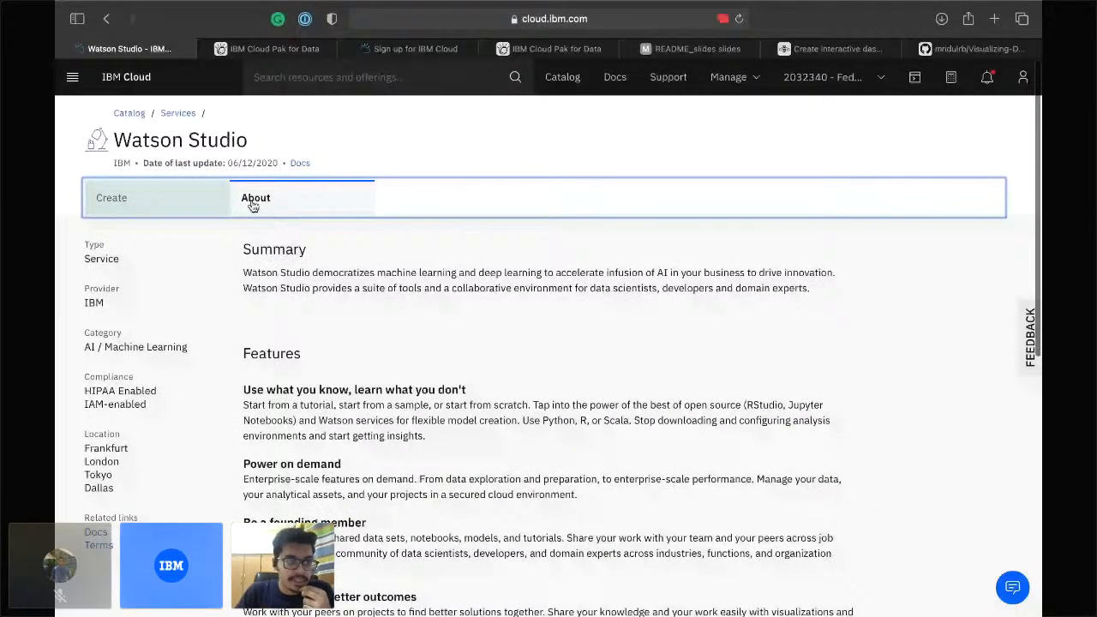
click(219, 204)
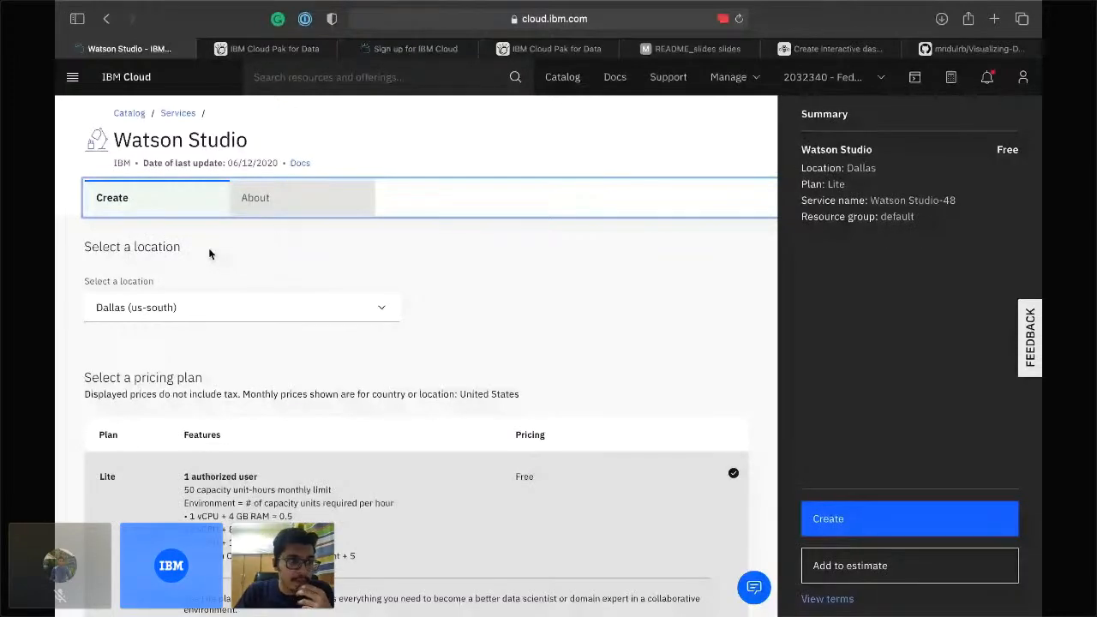
click(208, 307)
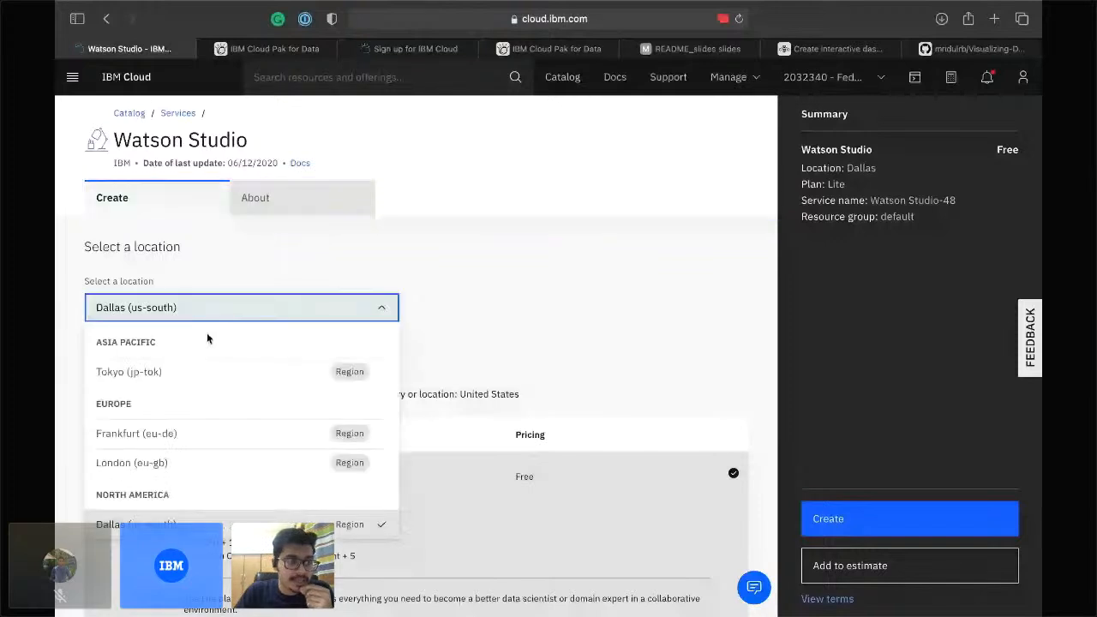
click(288, 517)
click(284, 306)
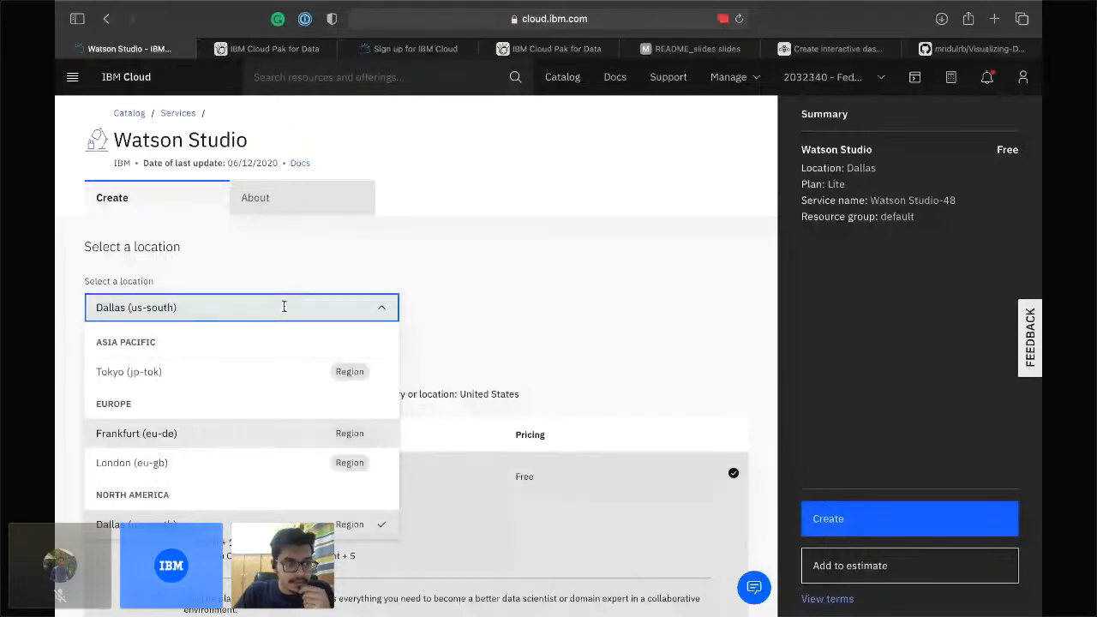
click(284, 306)
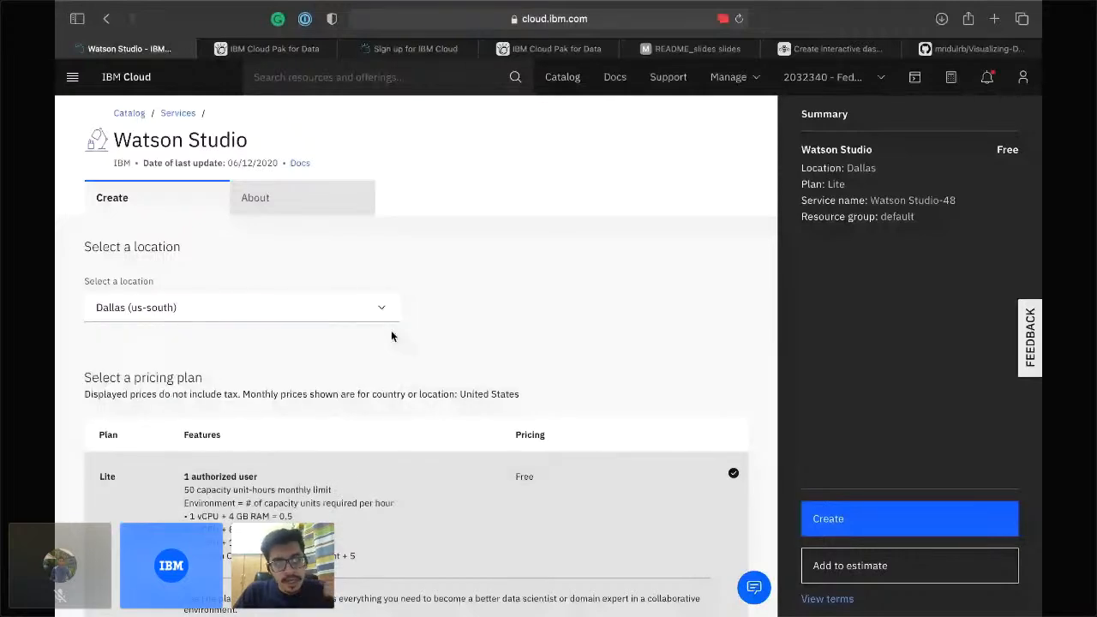
Scroll past the Lite, Standard v1 and Enterprise v2 plans down to Configure your resource.
scroll(392, 335, down, 2)
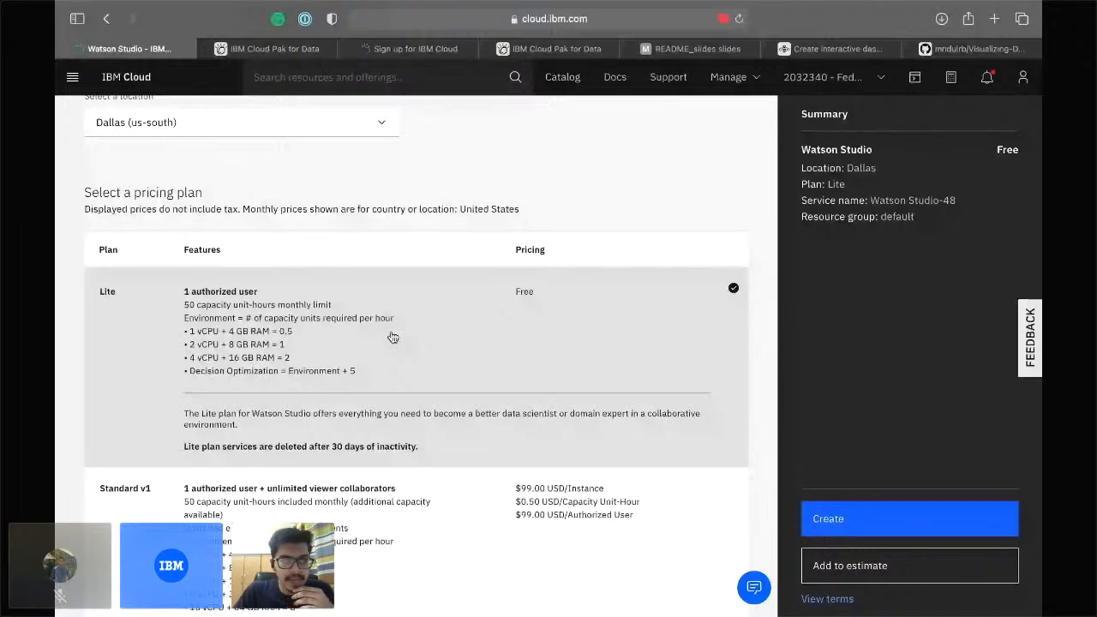
scroll(392, 337, down, 2)
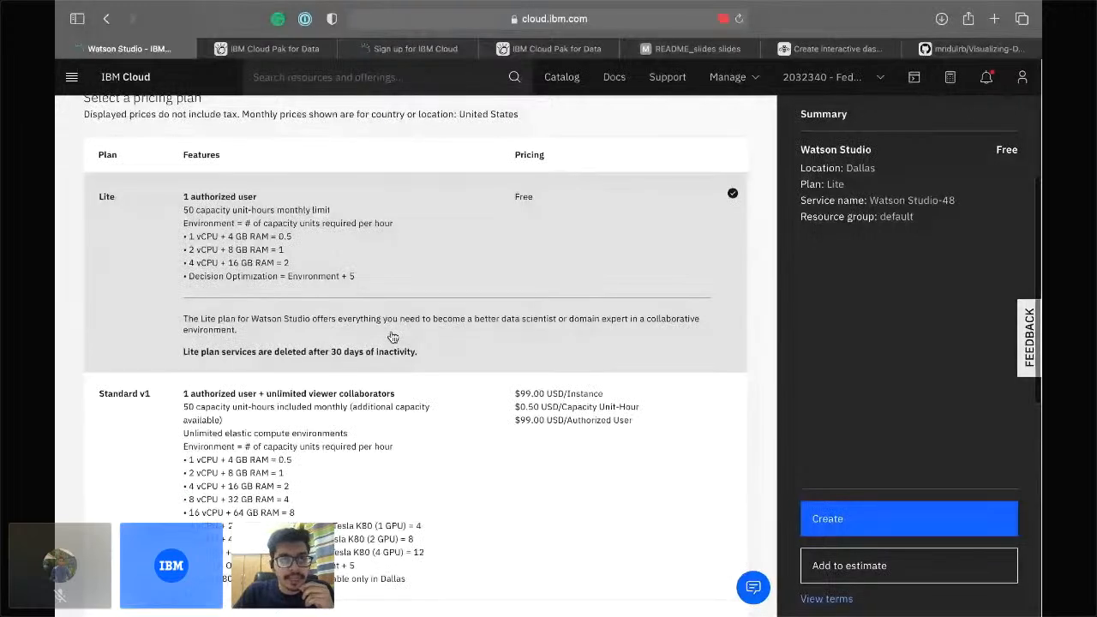
scroll(392, 337, up, 1)
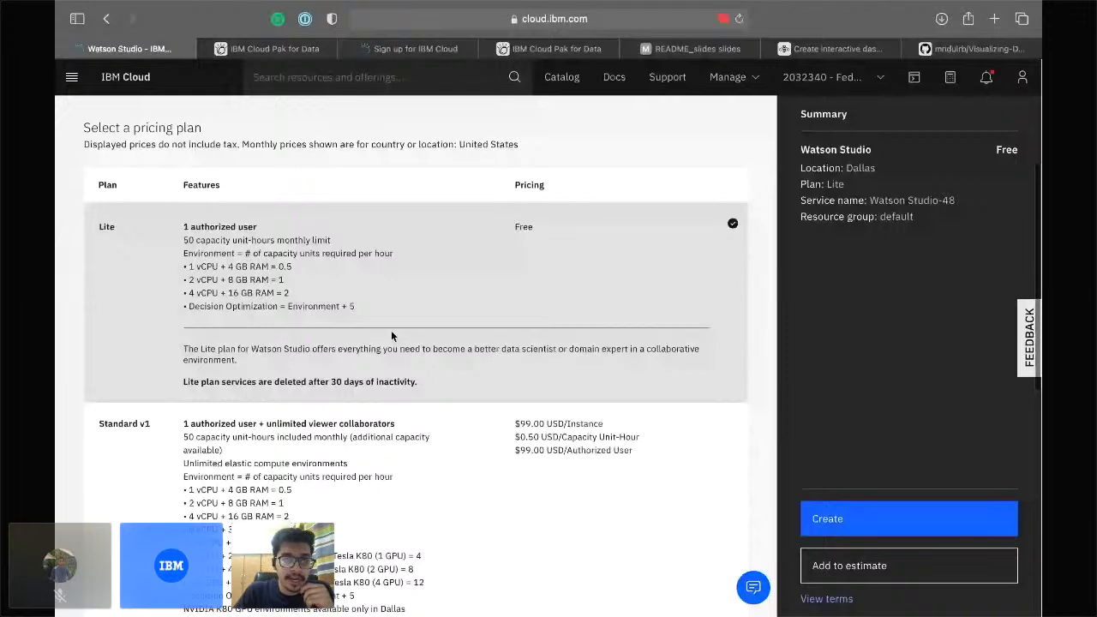
scroll(393, 336, down, 1)
scroll(392, 336, down, 1)
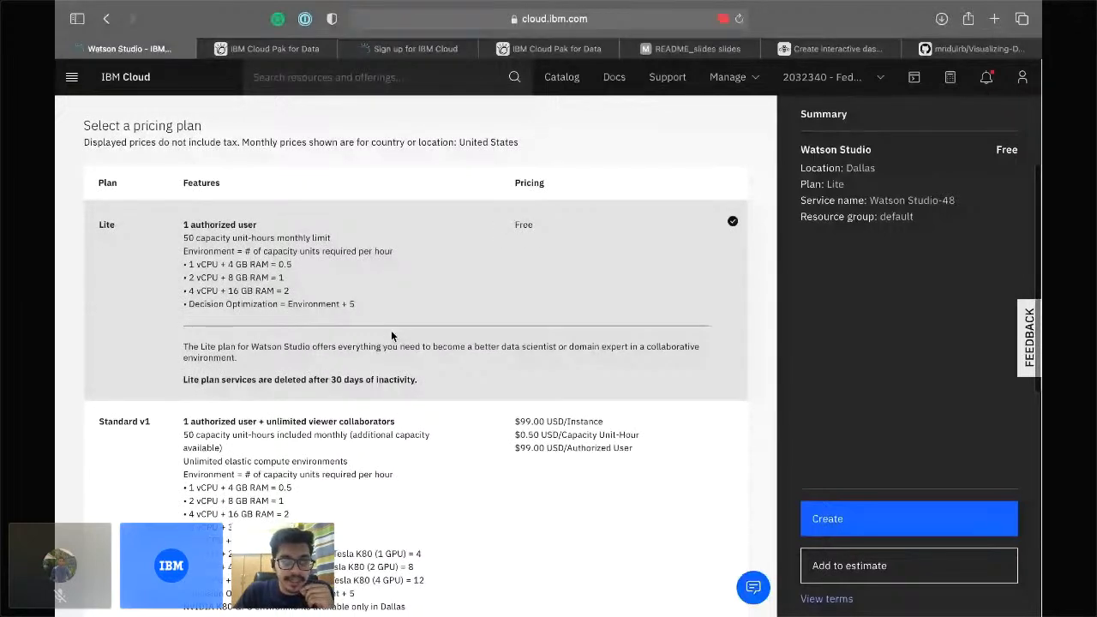
scroll(392, 336, down, 10)
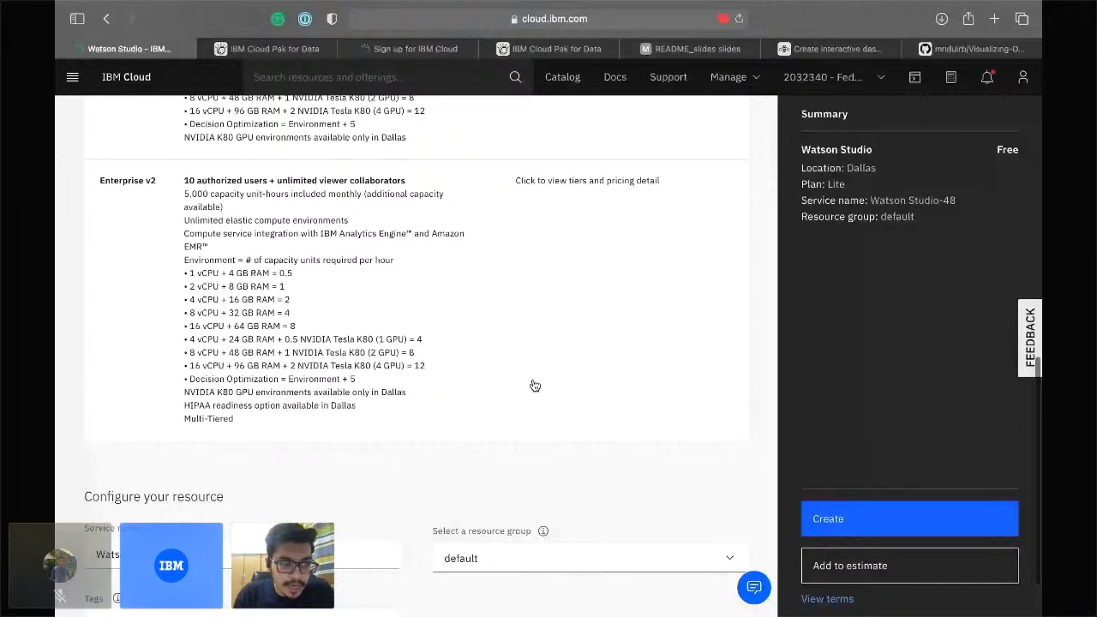
Trim the service name back to 'Watson Studio-' after trying other suffixes, then open the main menu.
scroll(428, 411, down, 2)
click(234, 483)
key(BackSpace)
key(BackSpace)
text(Mridu)
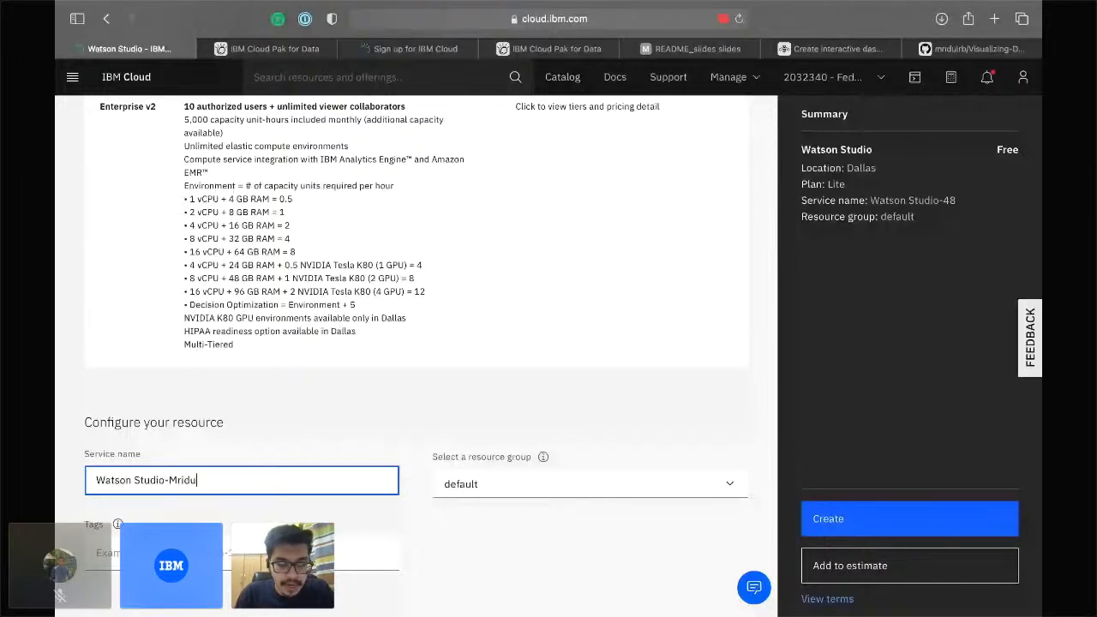
key(BackSpace)
key(BackSpace)
key(BackSpace)
key(BackSpace)
text(a)
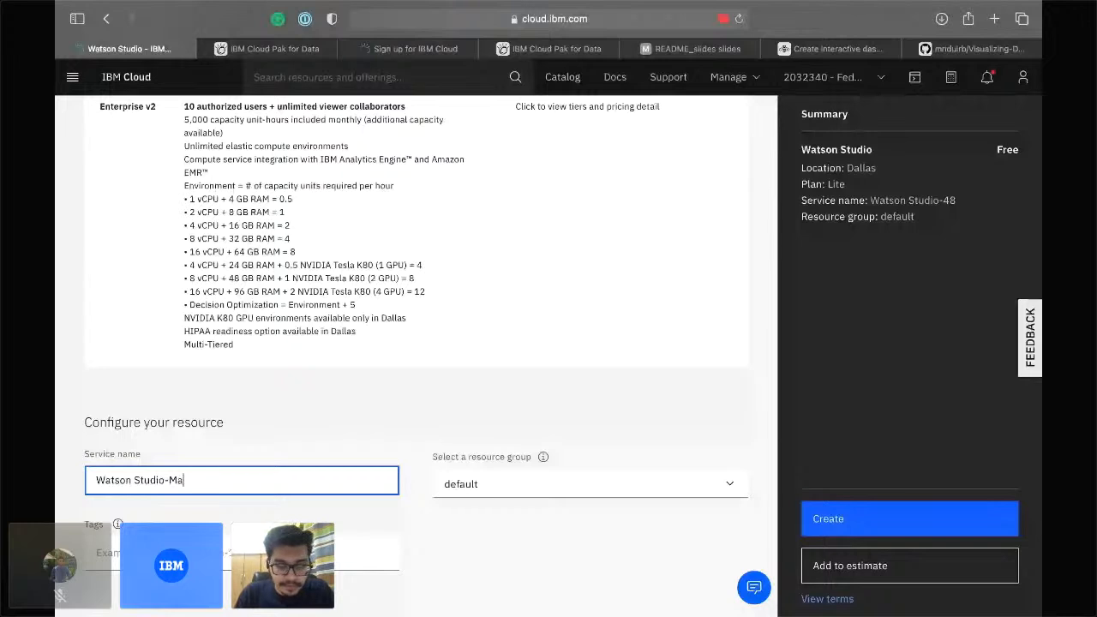
text(rketi)
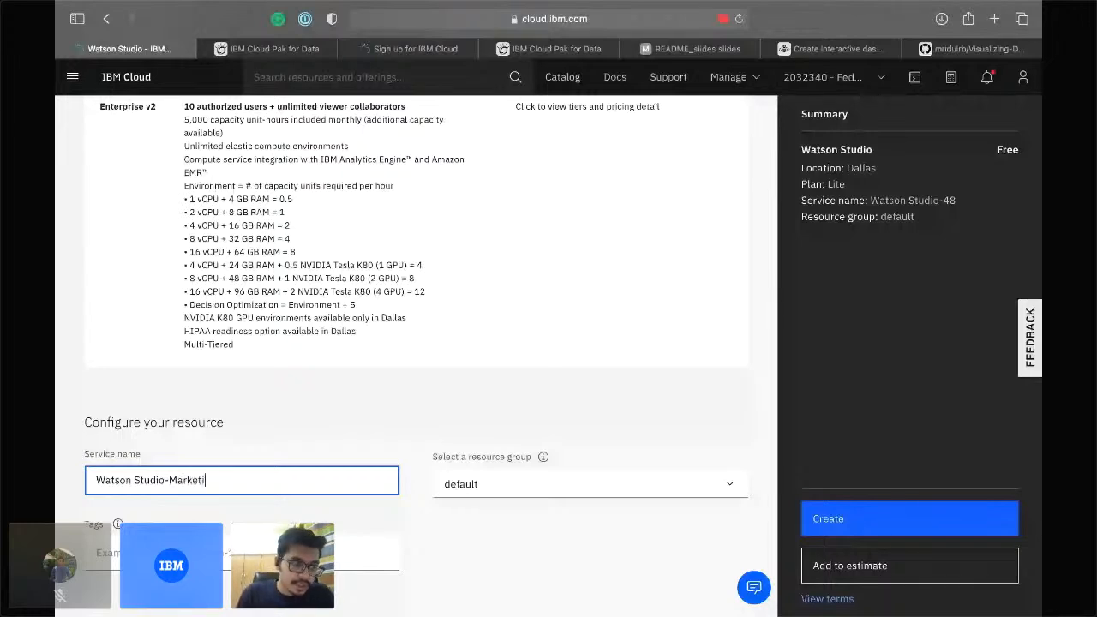
text(ng)
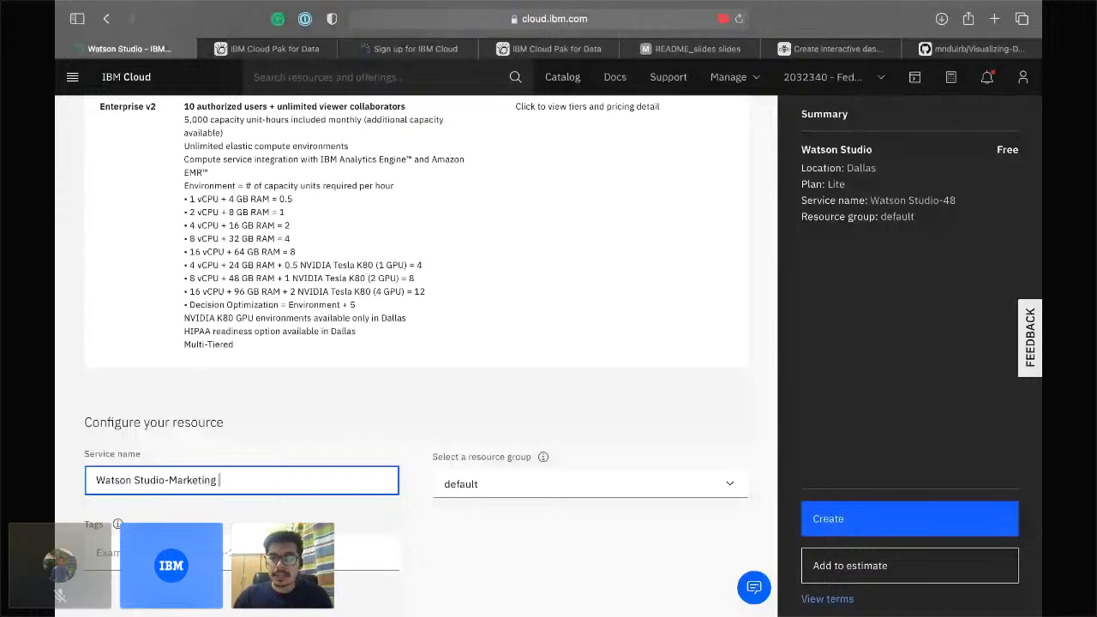
key(BackSpace)
key(BackSpace)
key(BackSpace)
key(BackSpace)
key(BackSpace)
key(BackSpace)
key(BackSpace)
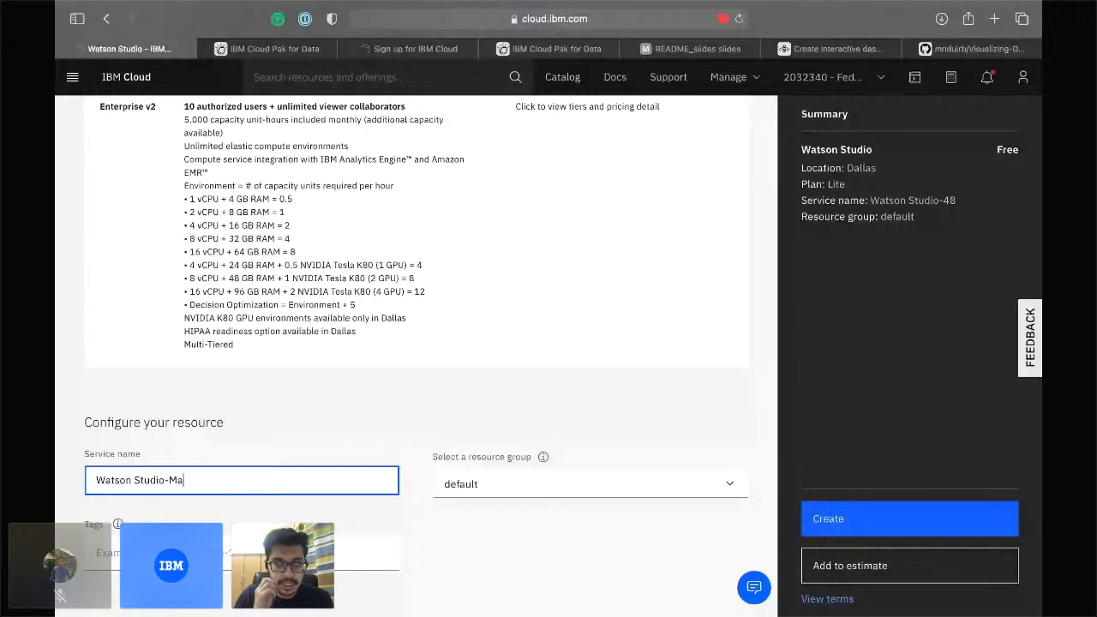
key(BackSpace)
key(BackSpace)
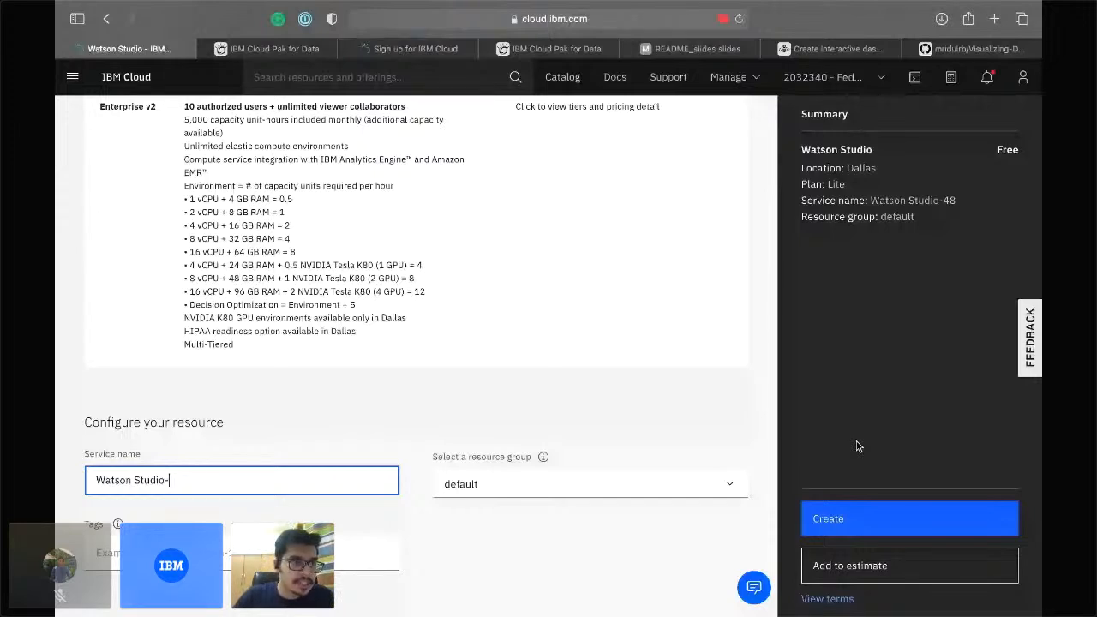
click(72, 76)
Open the Resource list and filter Name down to the single Watson Studio service in Dallas.
click(126, 151)
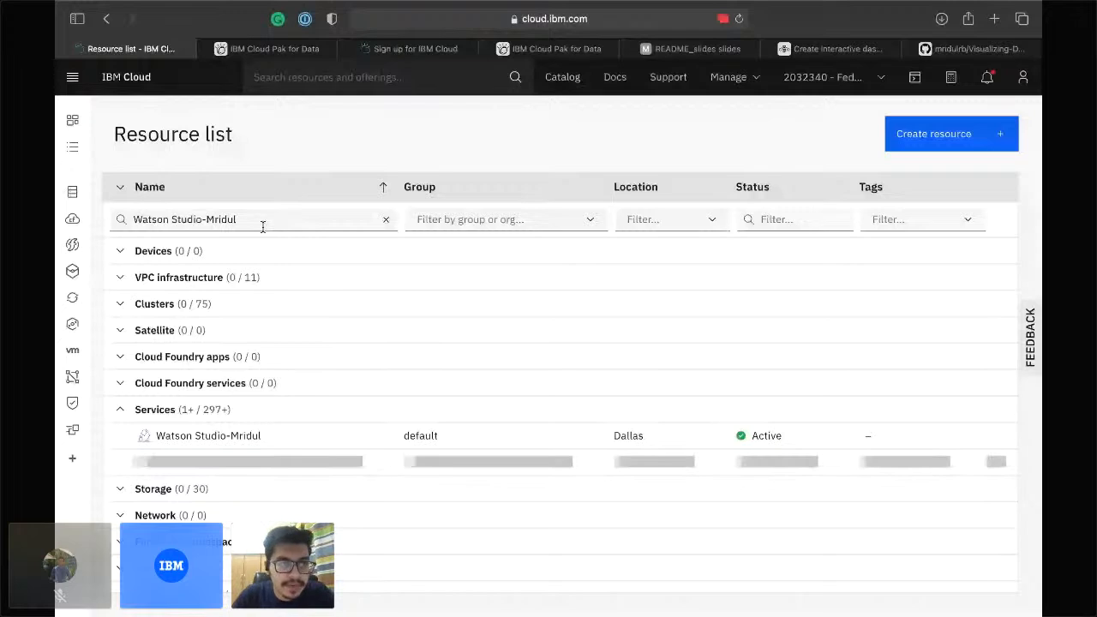
click(282, 215)
key(BackSpace)
key(BackSpace)
key(BackSpace)
key(BackSpace)
key(BackSpace)
key(BackSpace)
key(BackSpace)
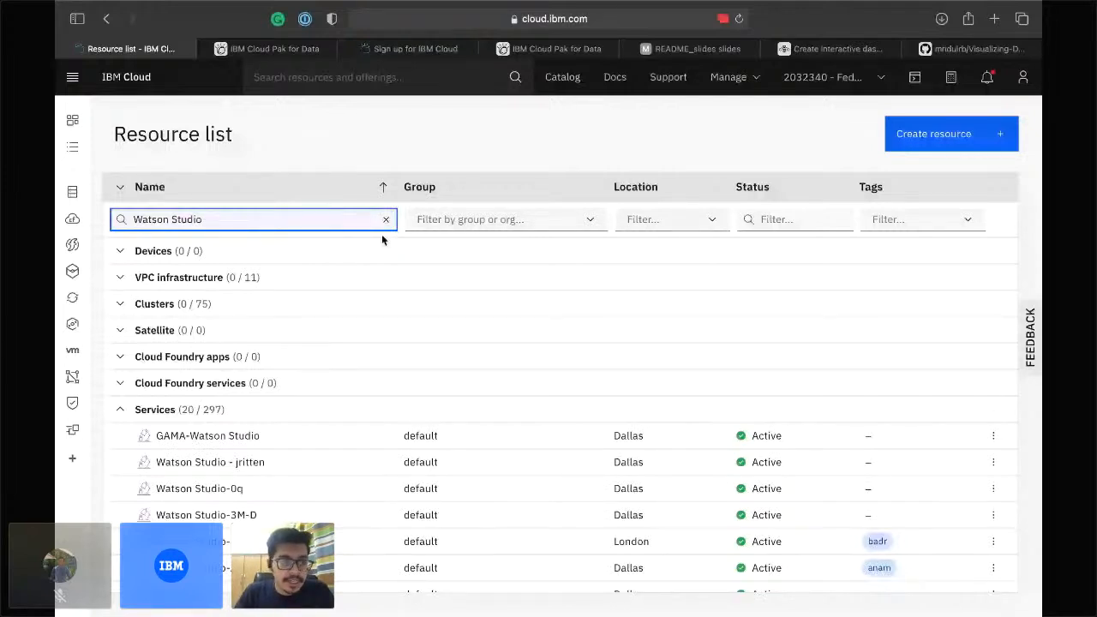
text(-Mridul)
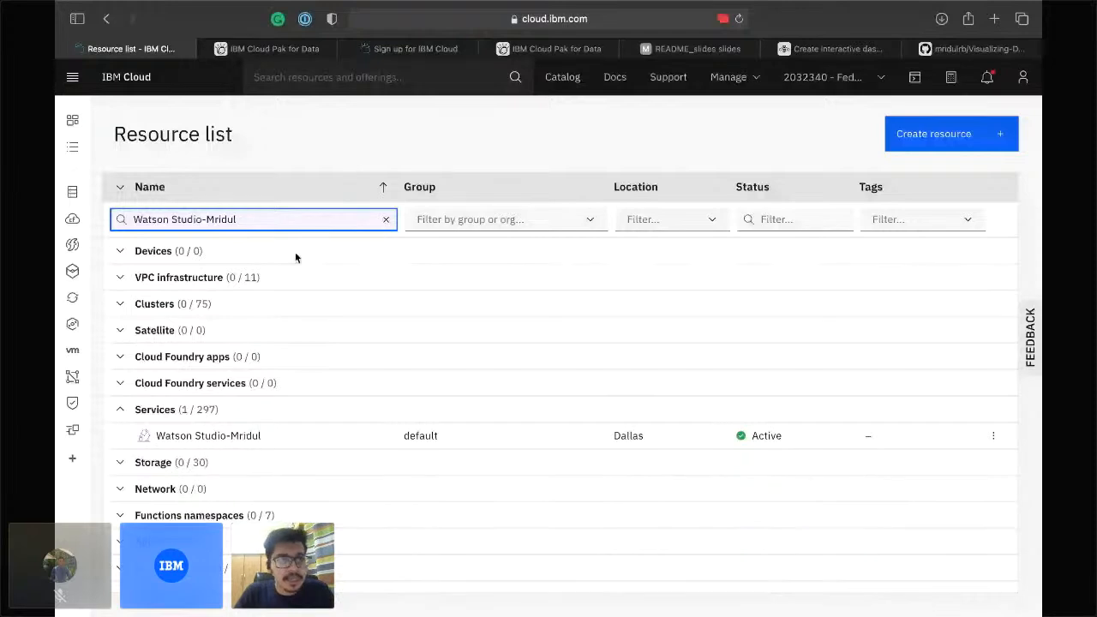
Open the Active Watson Studio service's details page and look over its welcome screen.
click(229, 435)
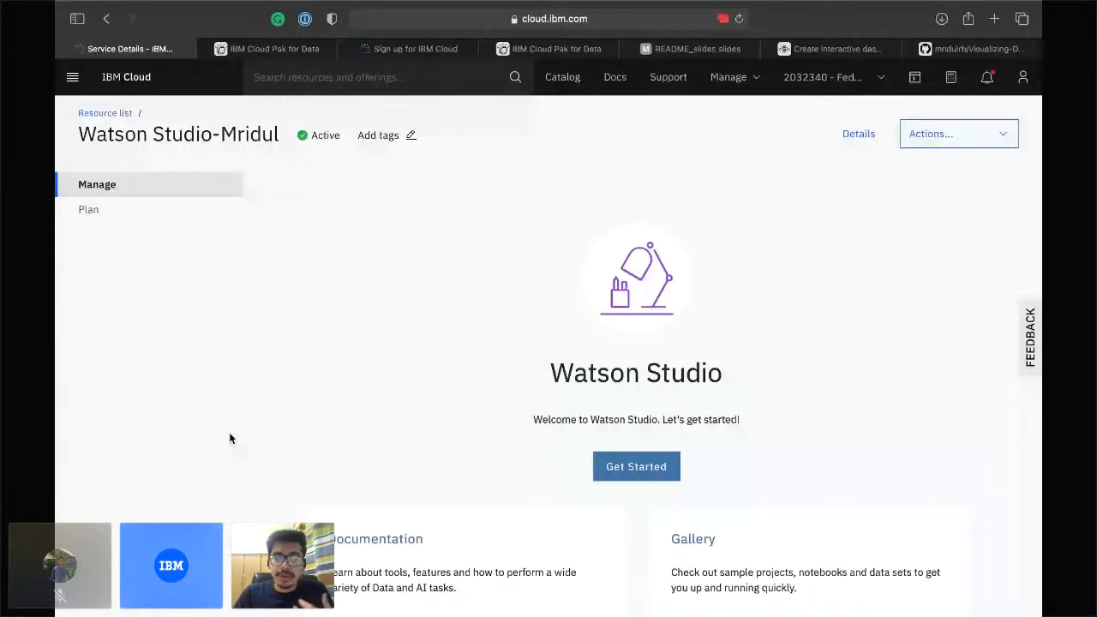
scroll(422, 525, down, 2)
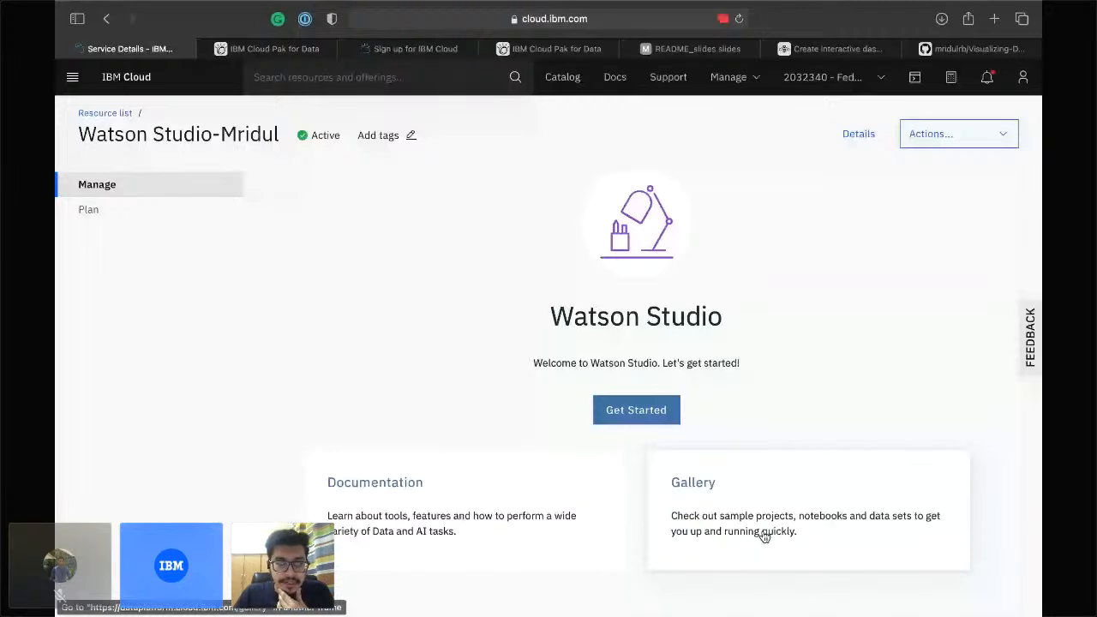
scroll(655, 424, up, 1)
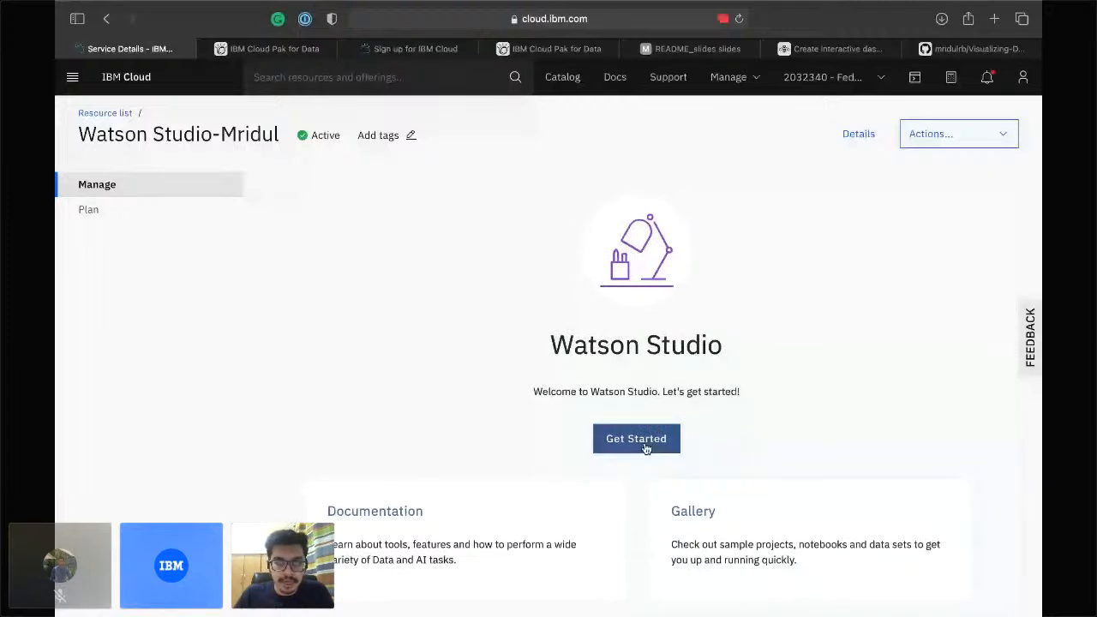
Launch Watson Studio, check the existing Cloud Pak dashboard tab, then return to the new tab.
click(641, 443)
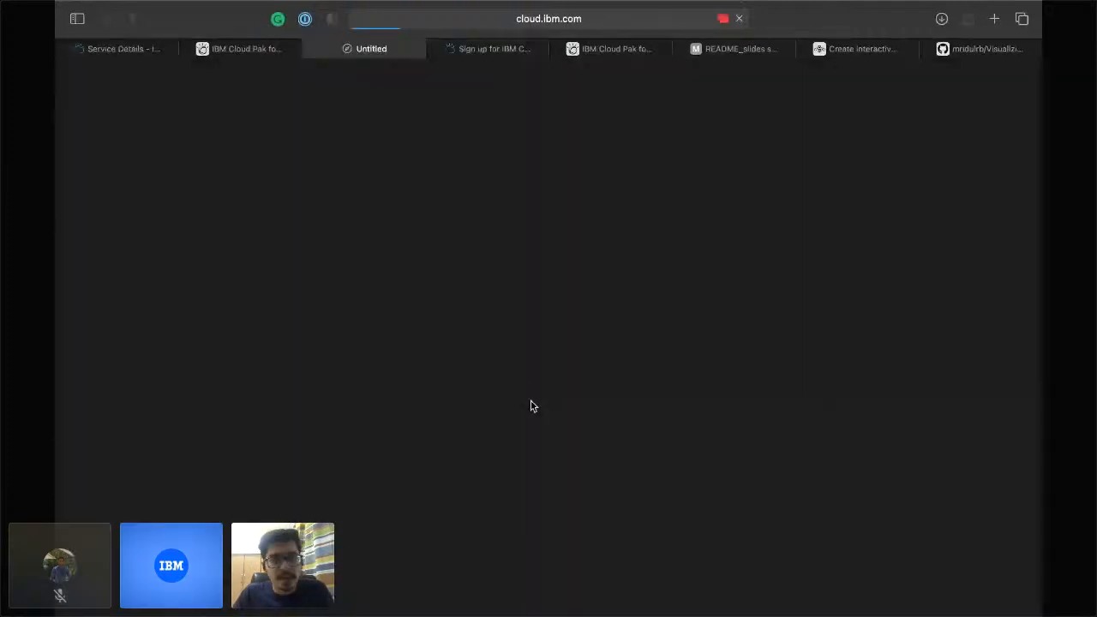
click(347, 49)
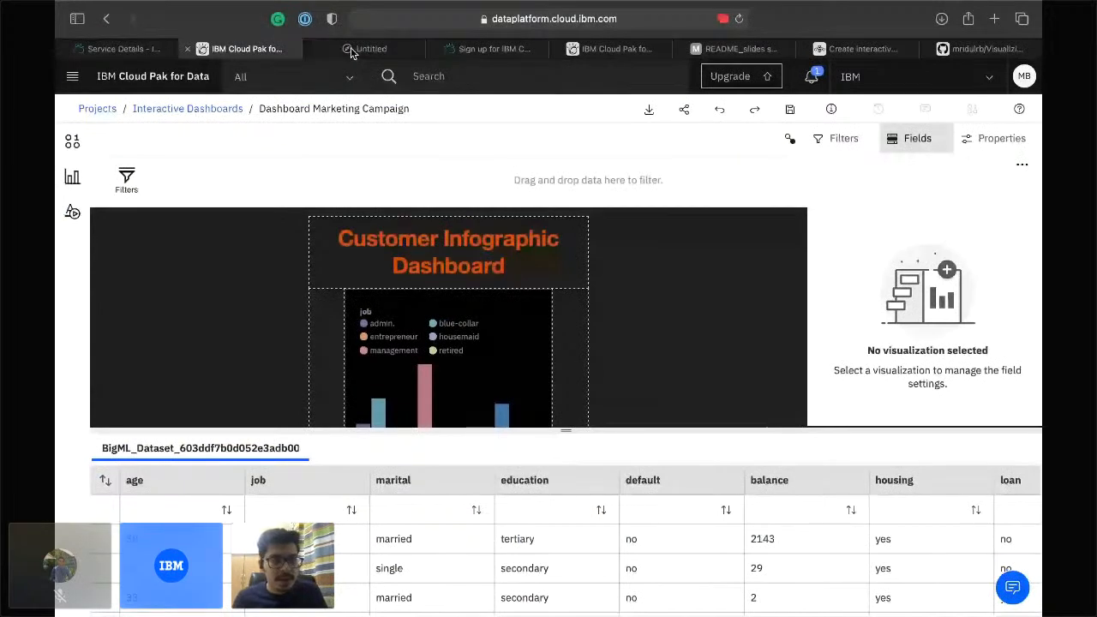
click(351, 53)
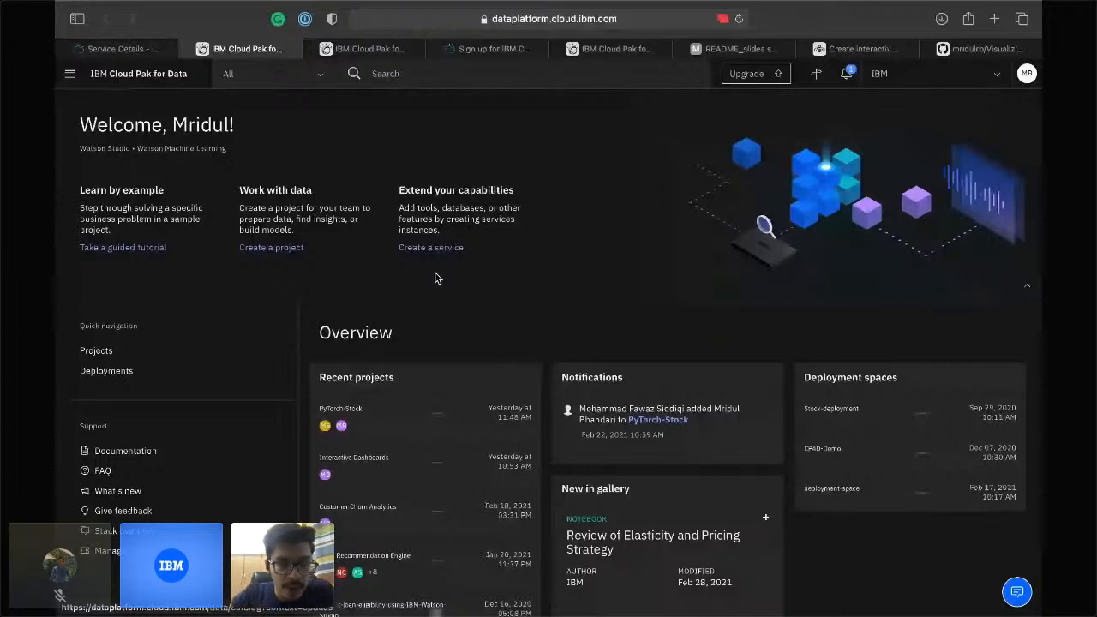
scroll(435, 278, down, 3)
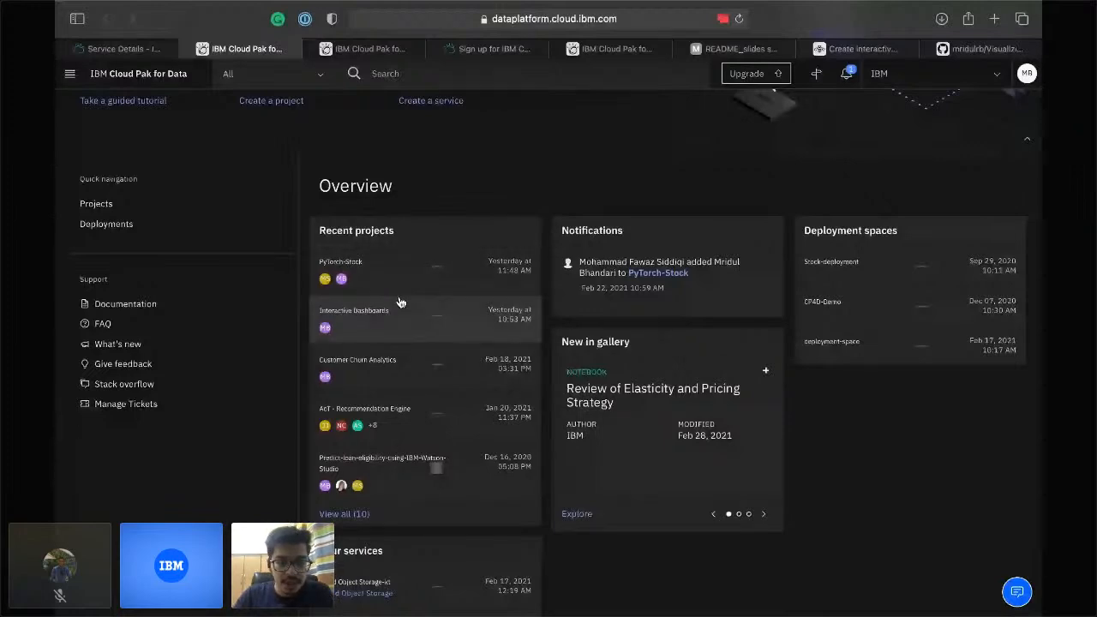
scroll(276, 500, down, 3)
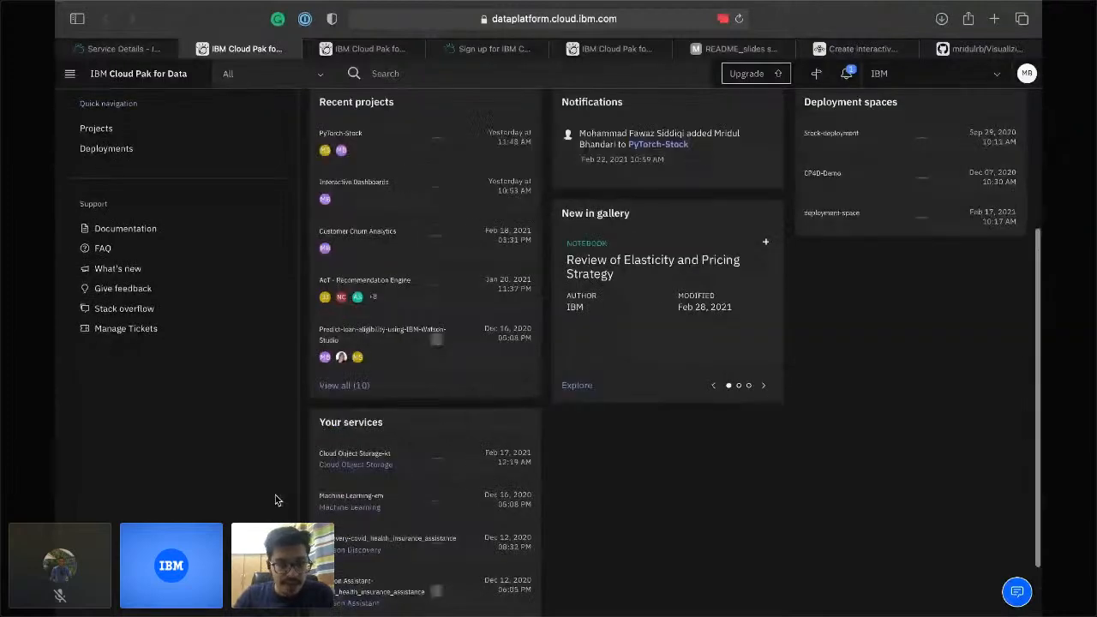
scroll(360, 437, down, 2)
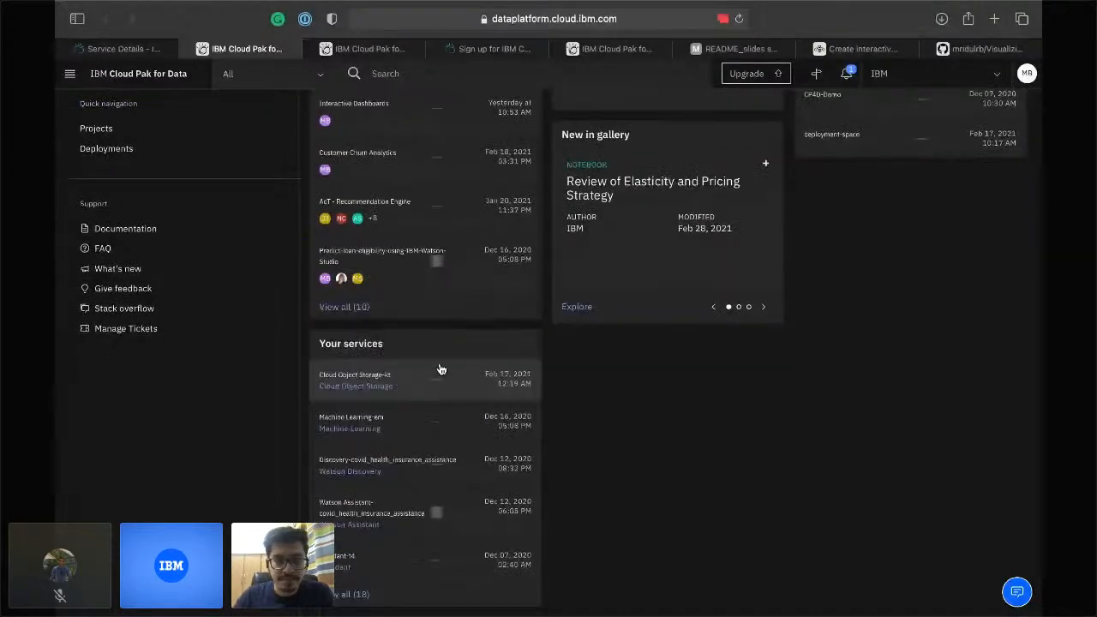
scroll(442, 370, down, 1)
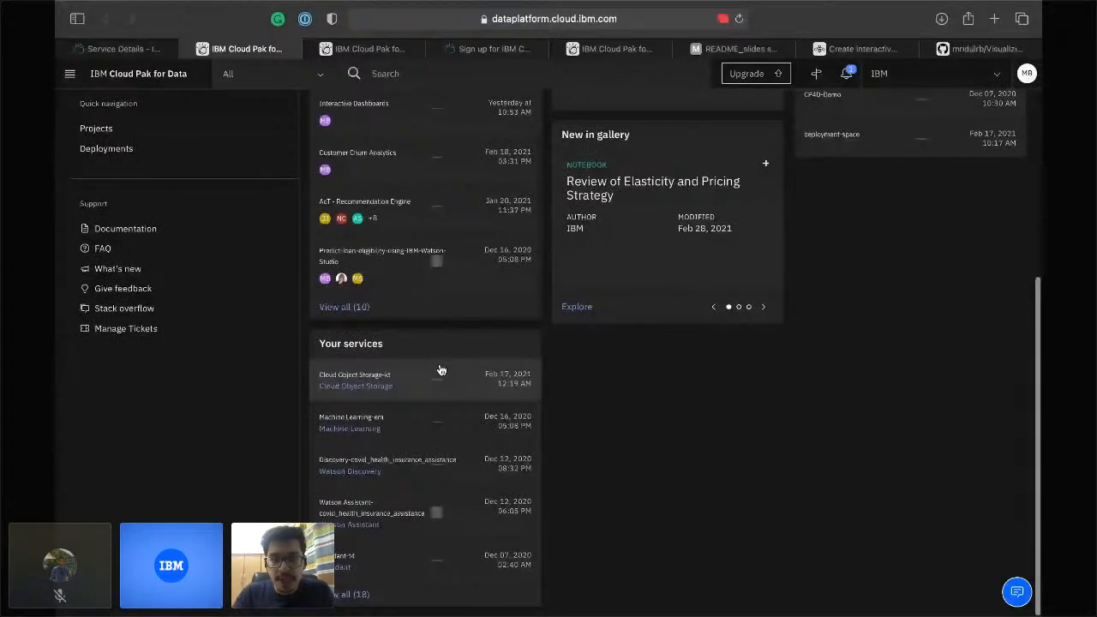
scroll(649, 317, up, 5)
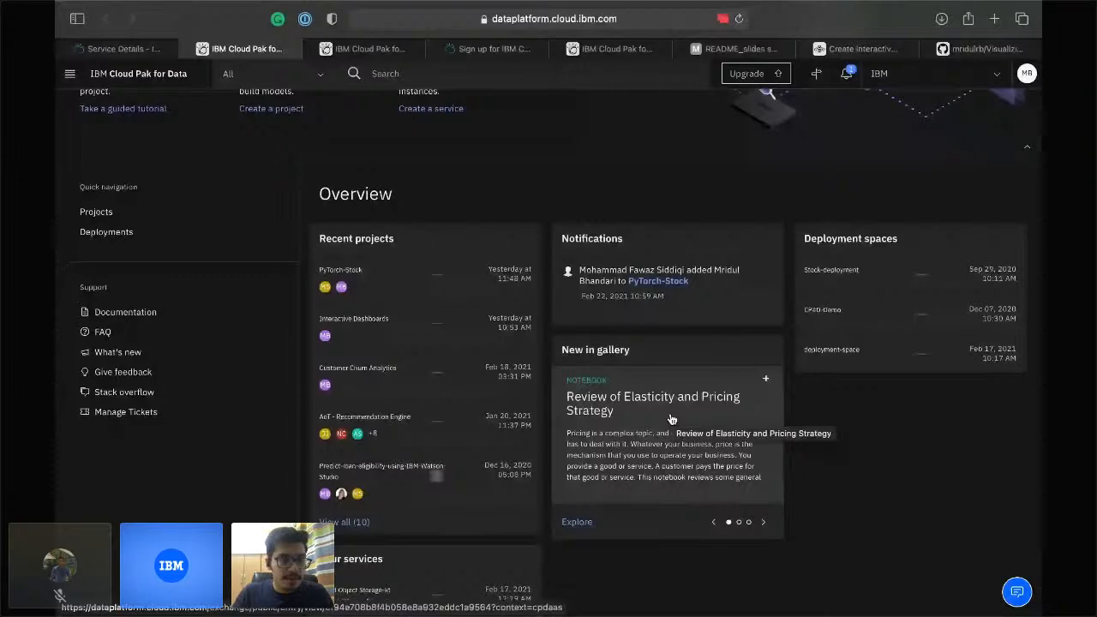
scroll(672, 419, up, 3)
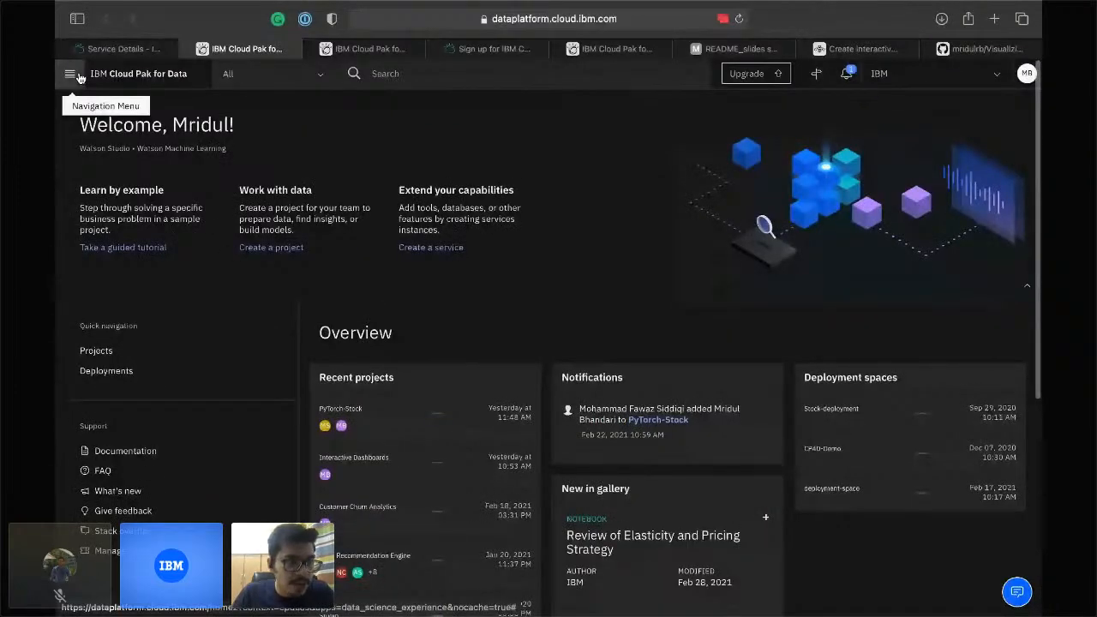
Go to View all projects from the navigation menu and start a New project.
click(71, 74)
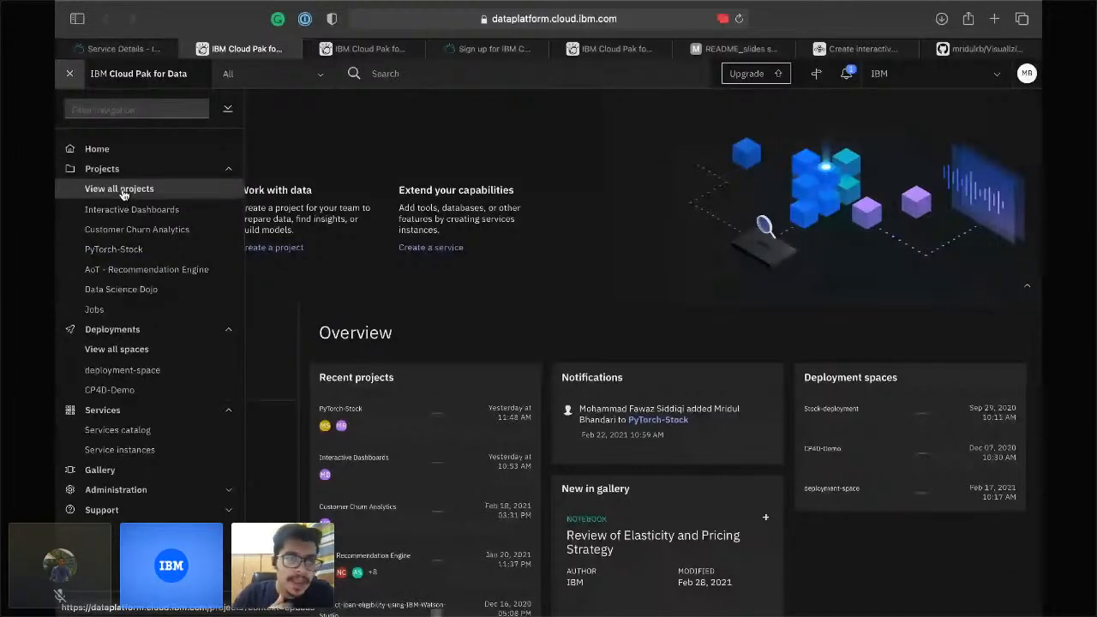
click(123, 189)
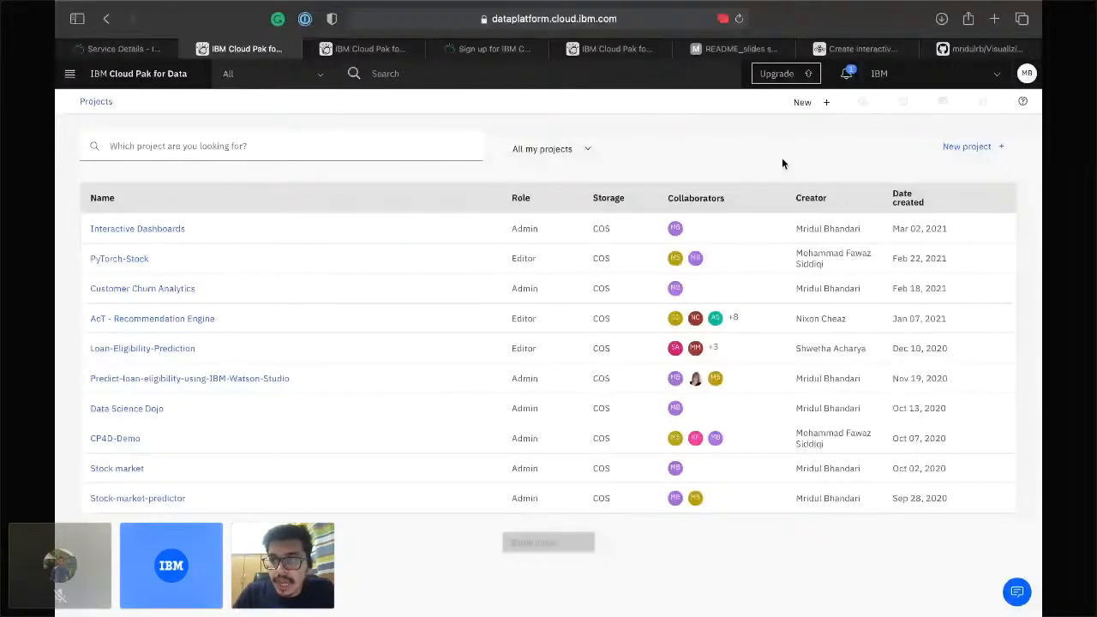
click(967, 147)
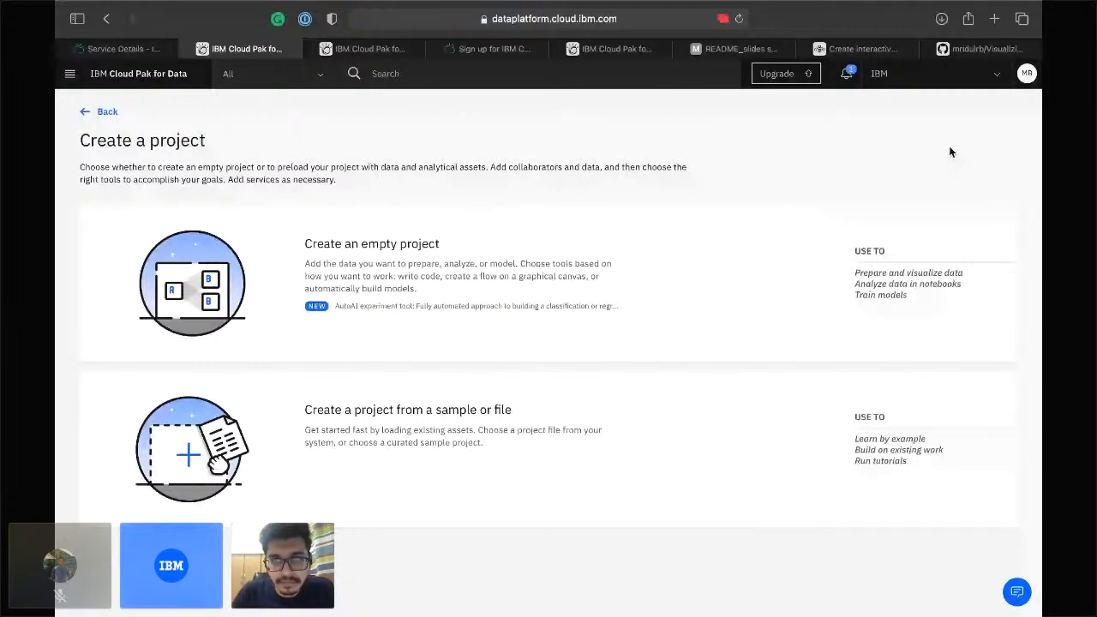
Choose Create an empty project, then go back to the IBM Cloud tab's search box.
click(672, 248)
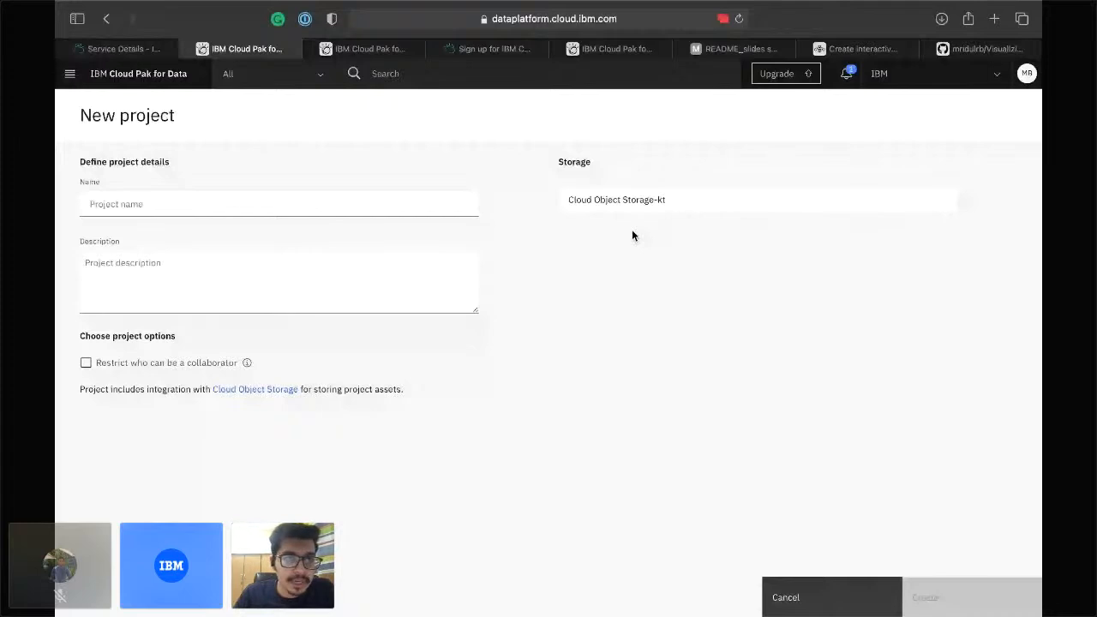
click(123, 49)
click(275, 82)
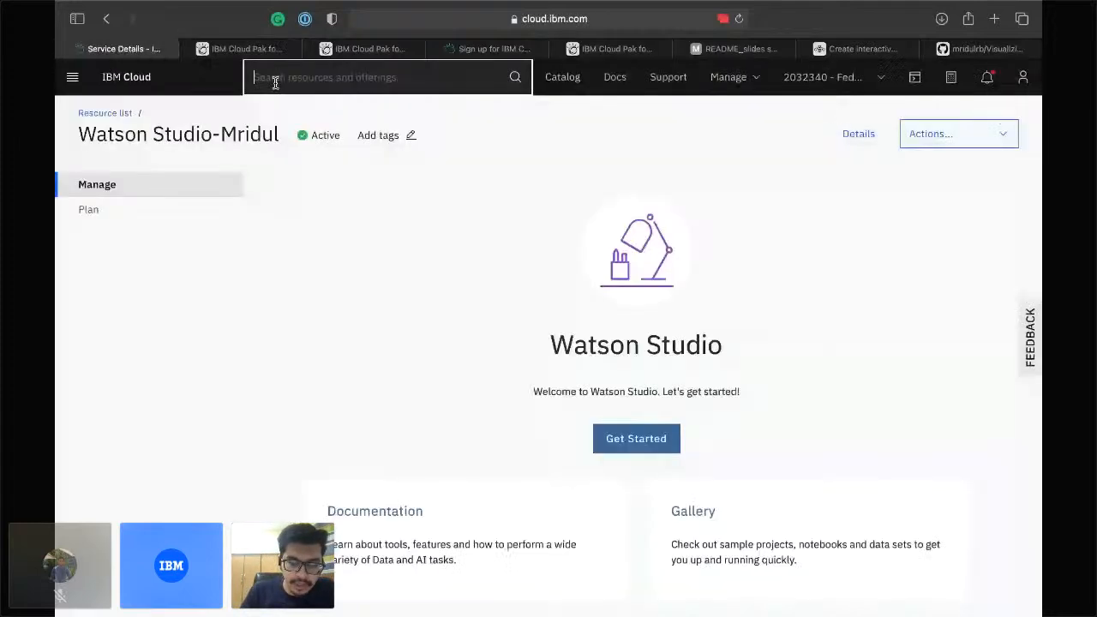
Search 'object storage' and open the Object Storage catalog offering with its Lite plan.
text(o)
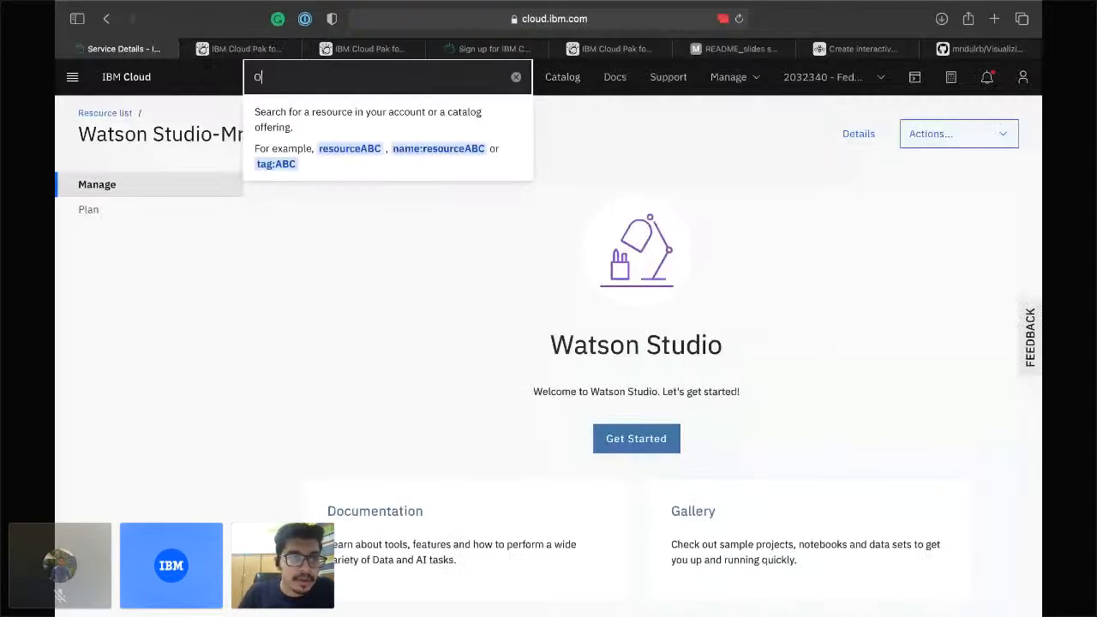
text(bject storage)
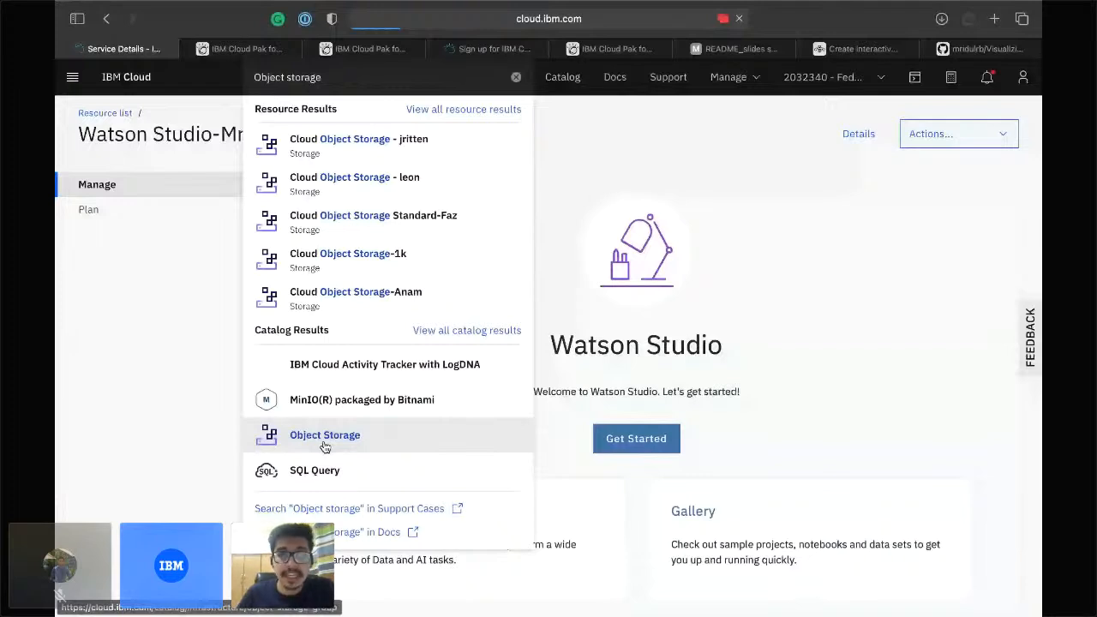
click(325, 435)
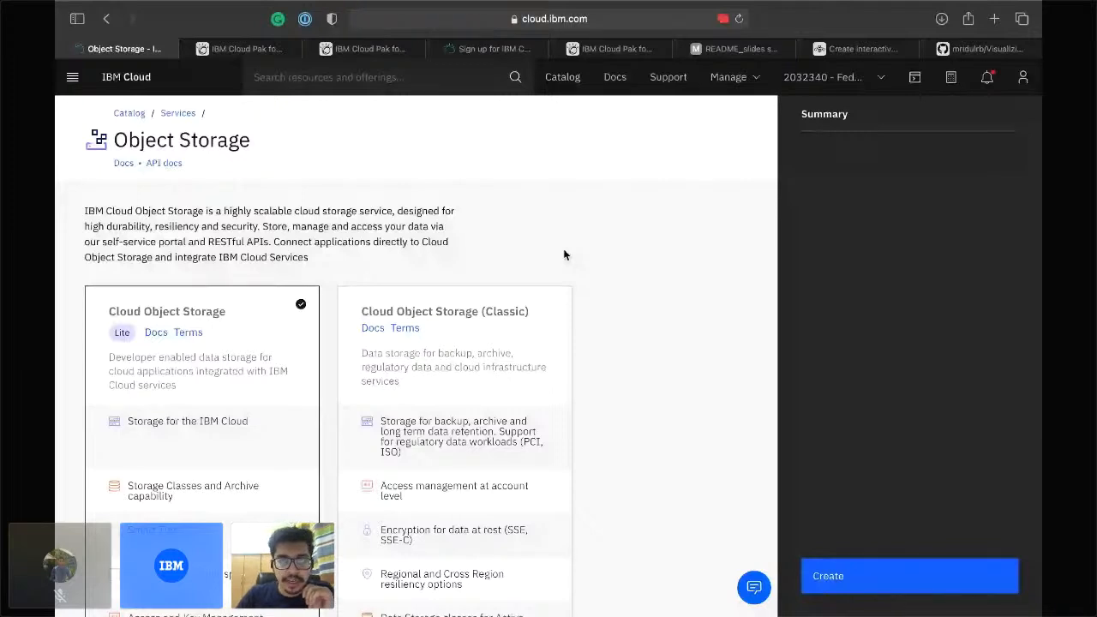
Return to the New project form using Cloud Object Storage-kt and select the Project name field.
key(ctrl+Tab)
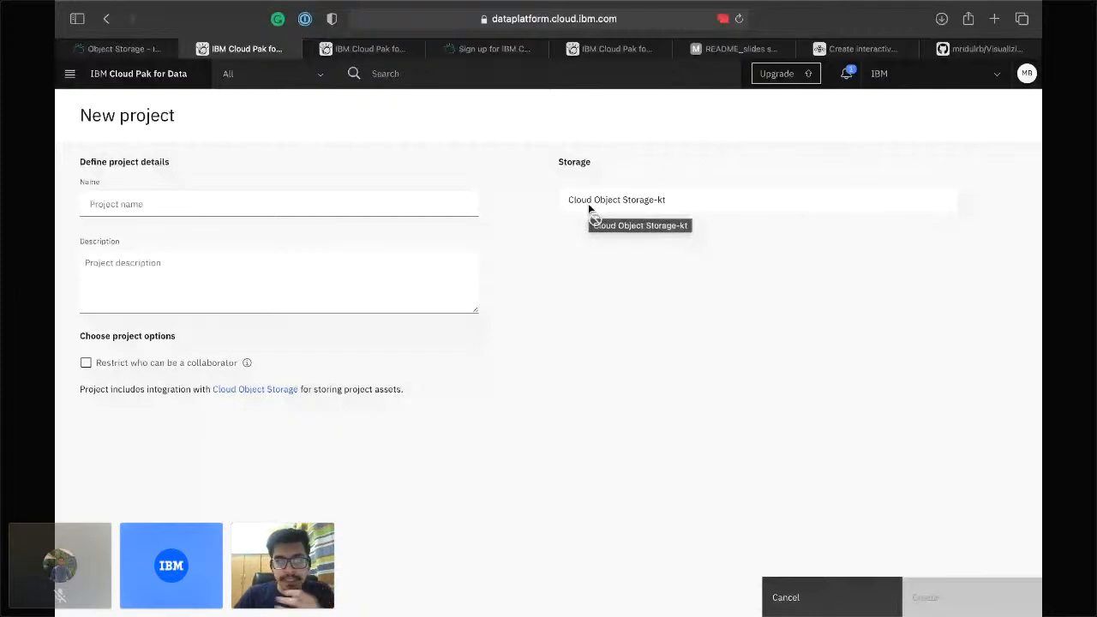
click(191, 203)
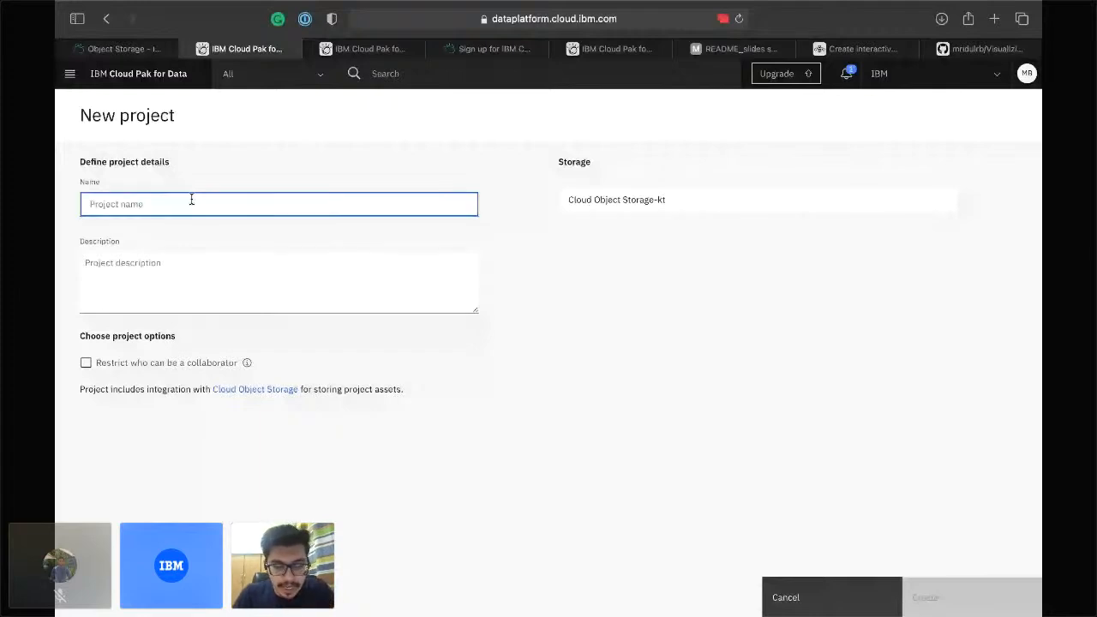